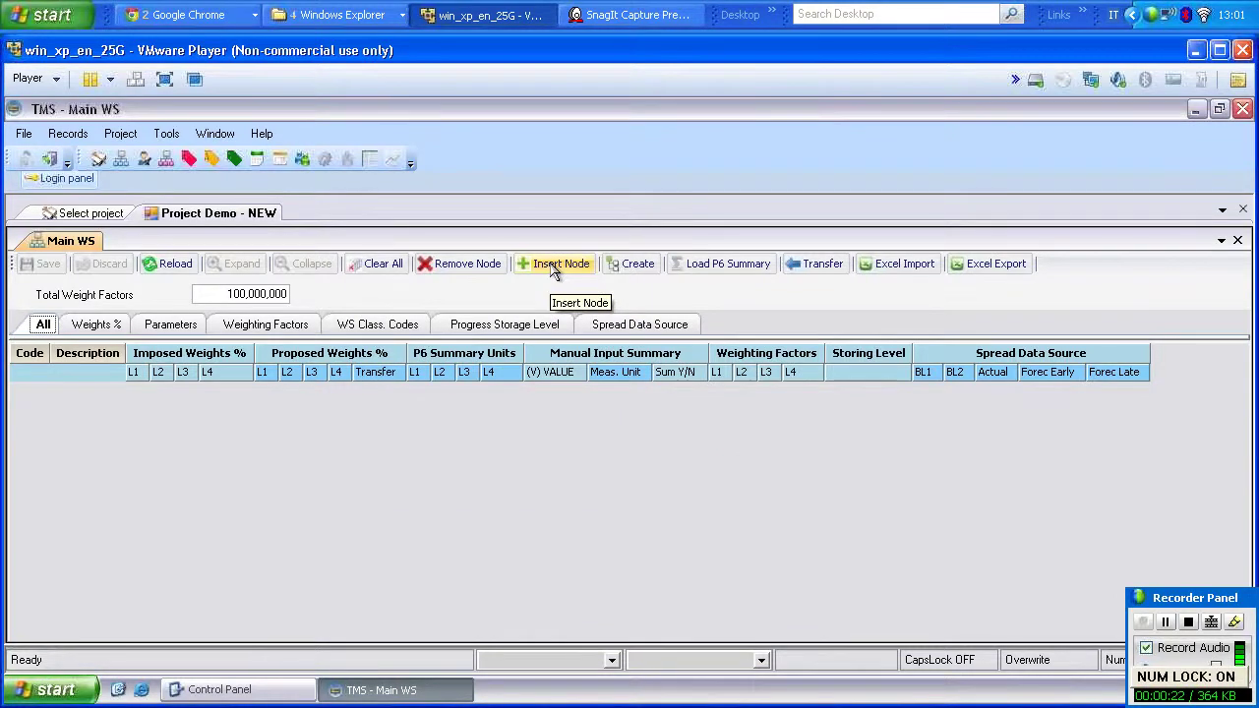
- Insert a top-level weighting structure node with code A and description ENGINEERING
click(554, 266)
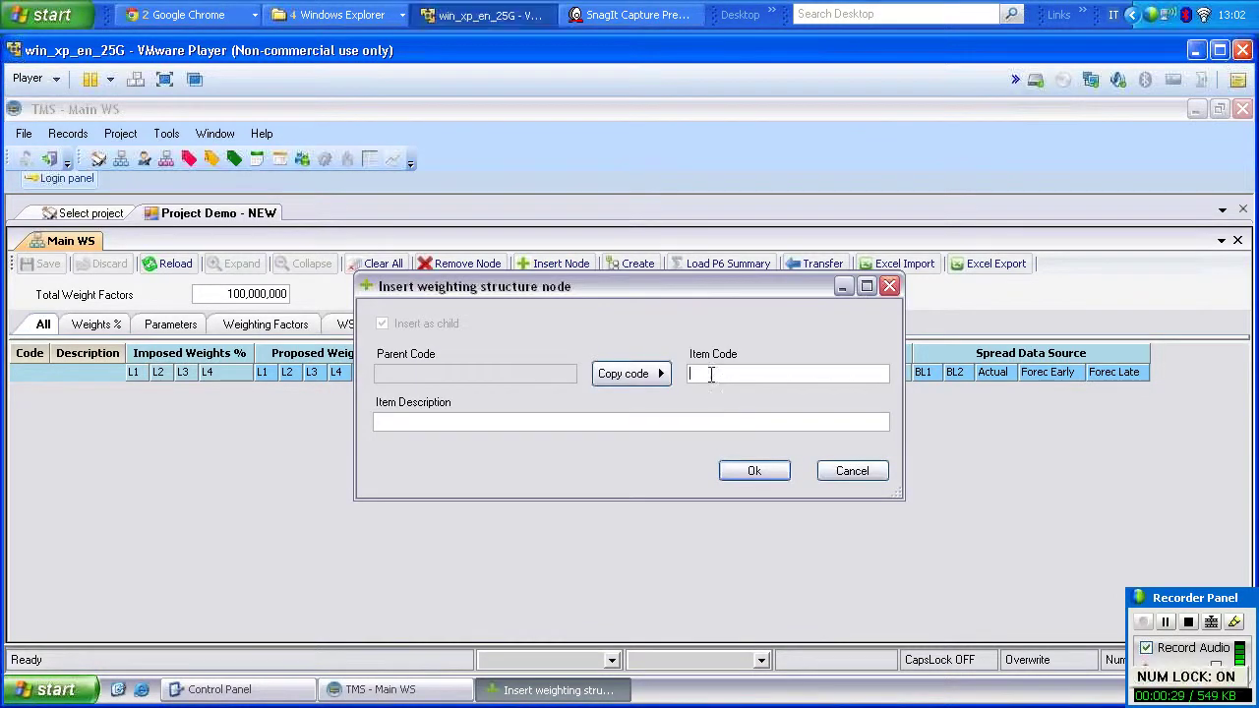
text(A)
click(483, 421)
text(ENGINEERING)
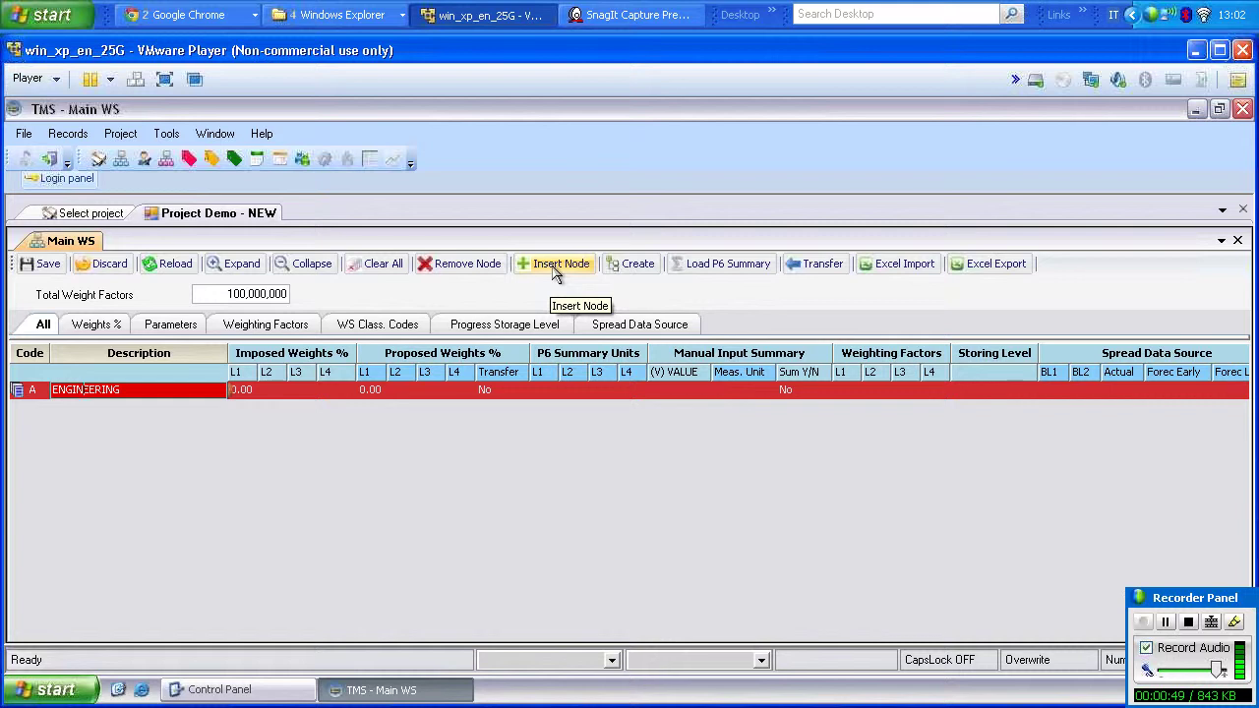
- Insert a child node under ENGINEERING with code A.10 and description CIVIL ENGINEERING
click(556, 274)
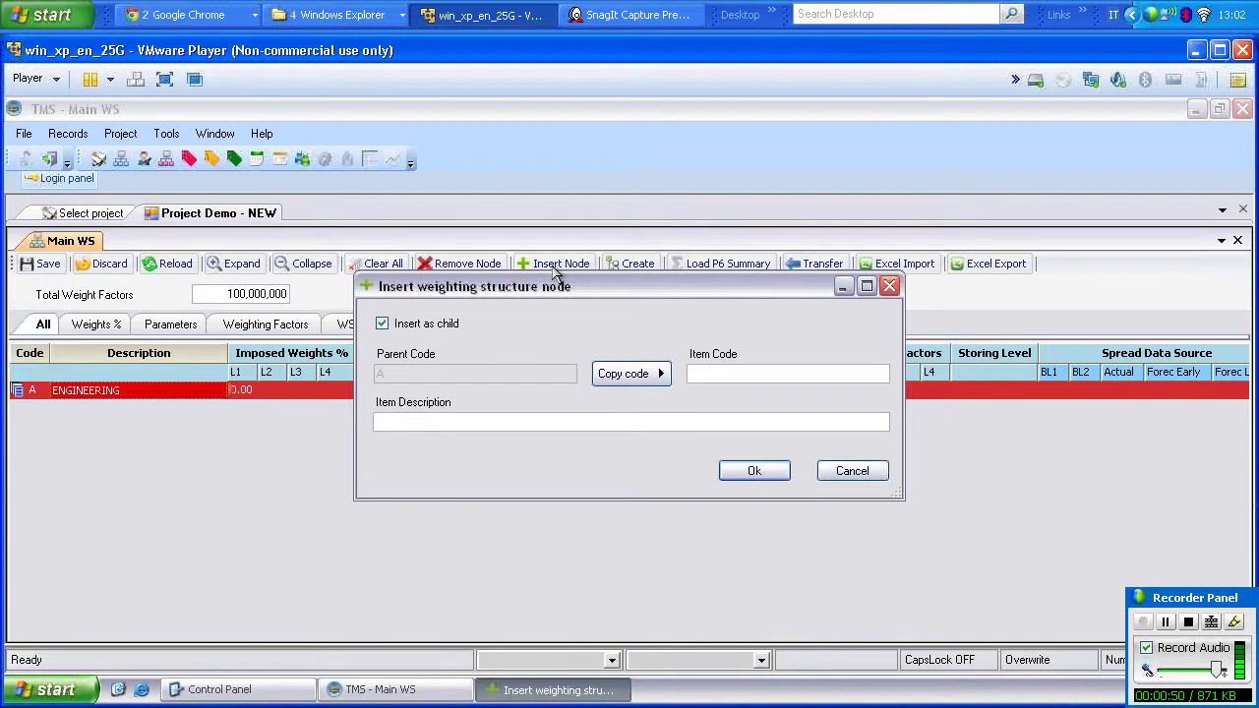
click(627, 374)
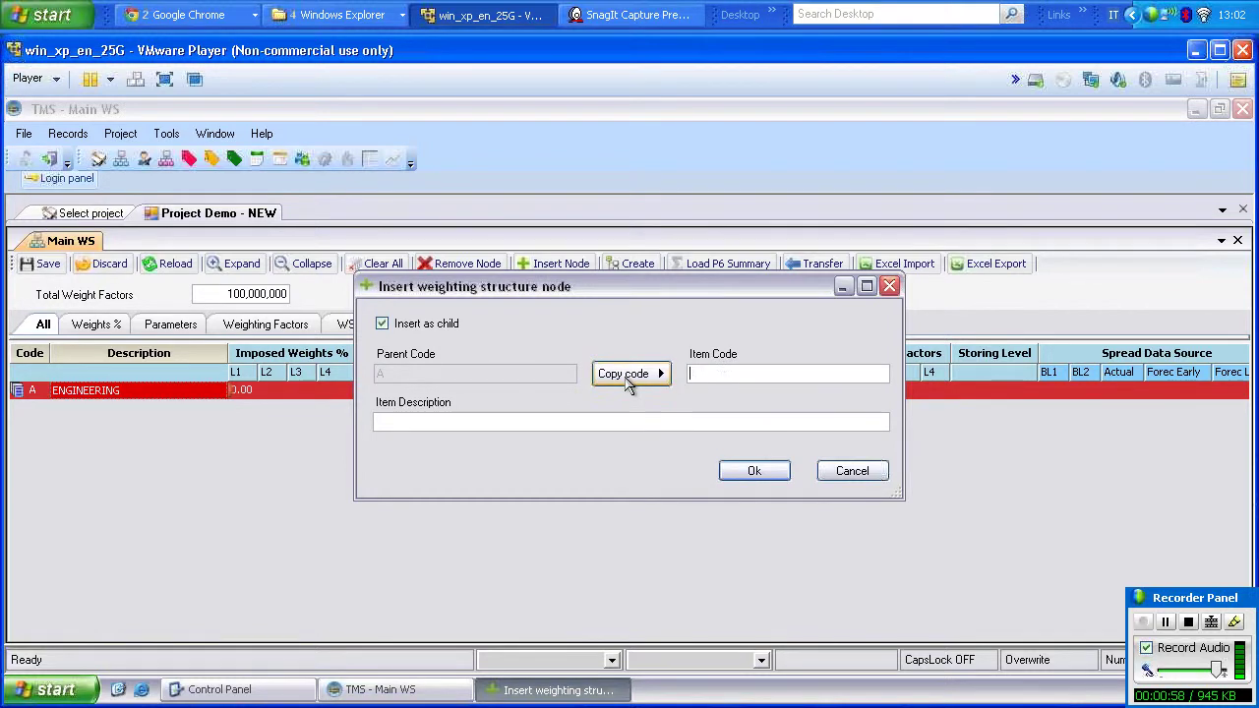
click(628, 382)
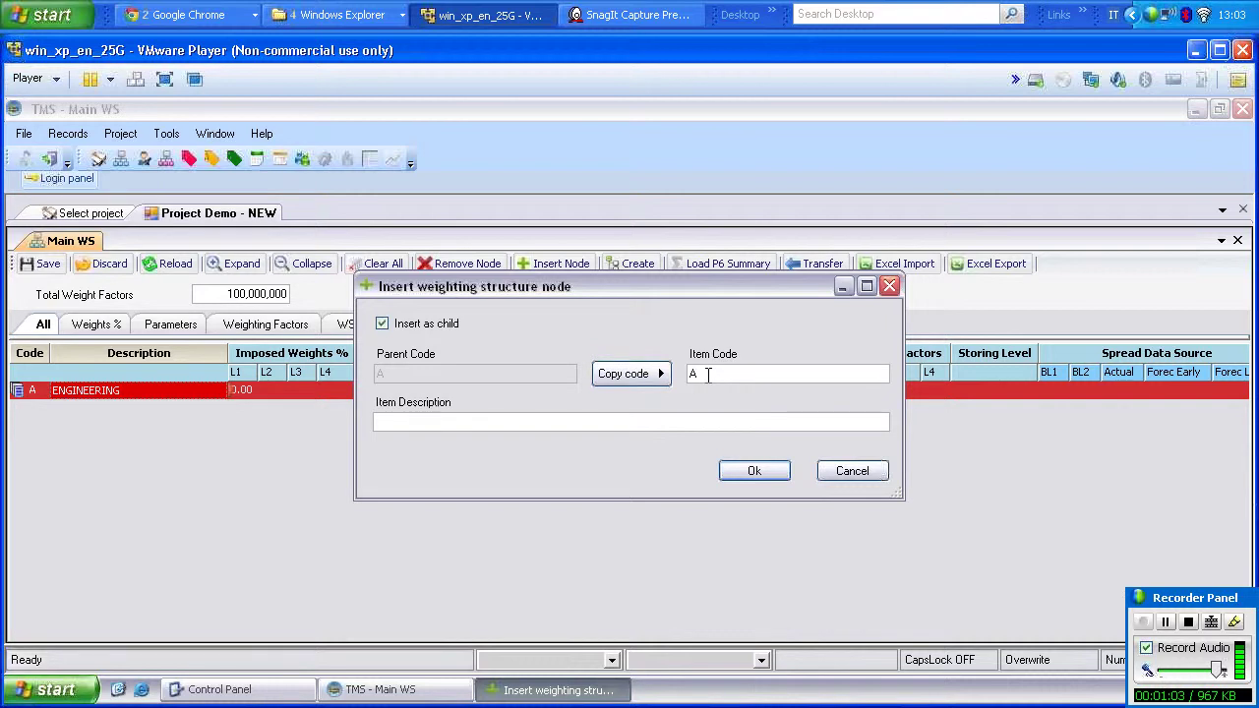
text(.10)
text(CIVIL ENGINEERING)
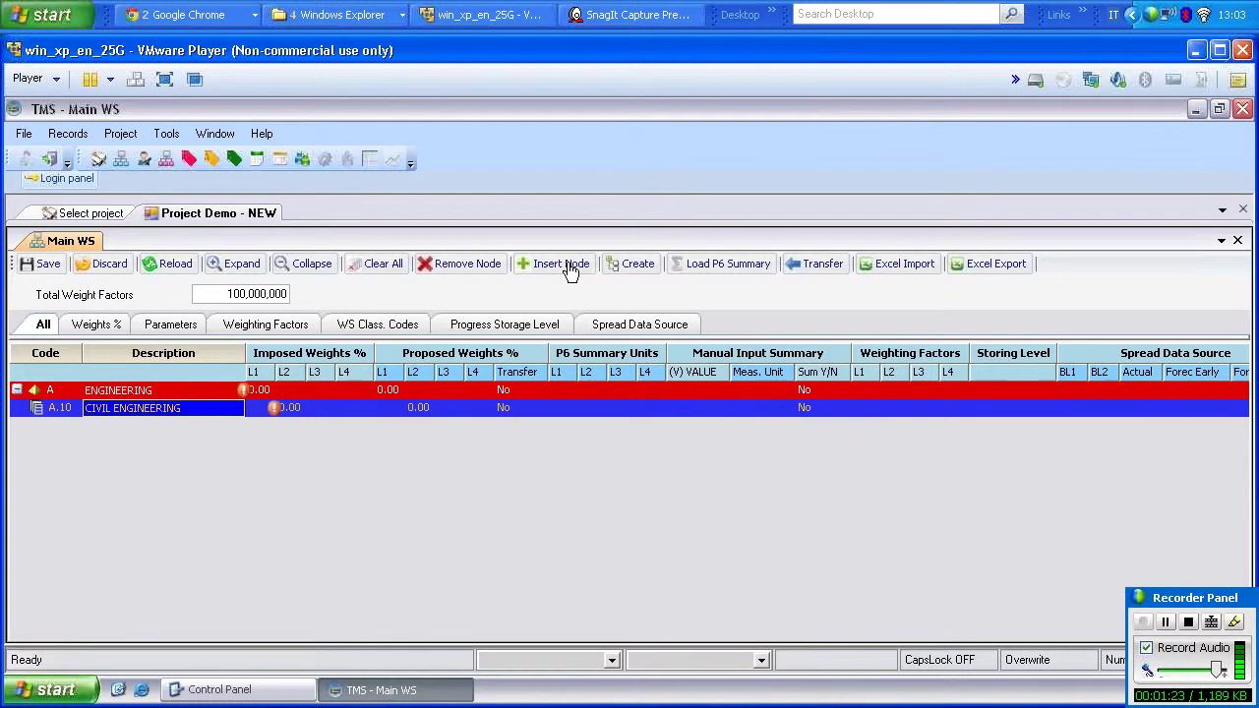
- Insert a child node under CIVIL ENGINEERING with code A.10.10 and description BUILDING 1
click(570, 266)
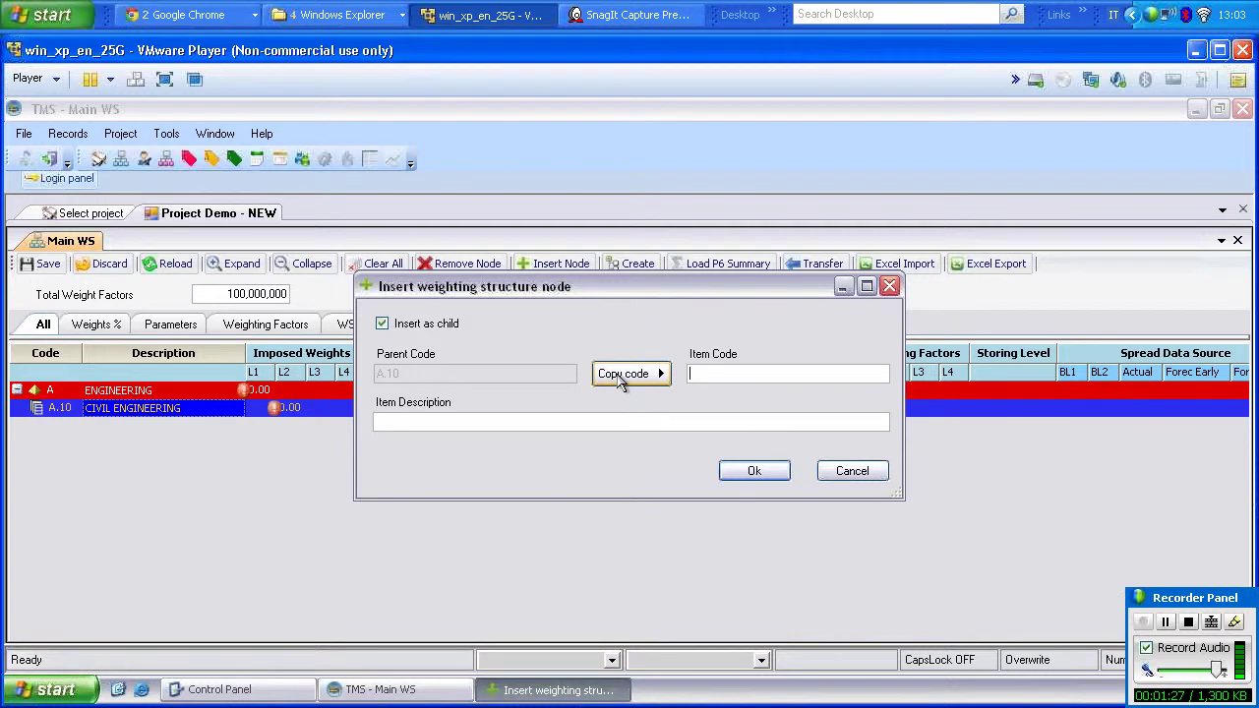
click(620, 374)
text(.10.10)
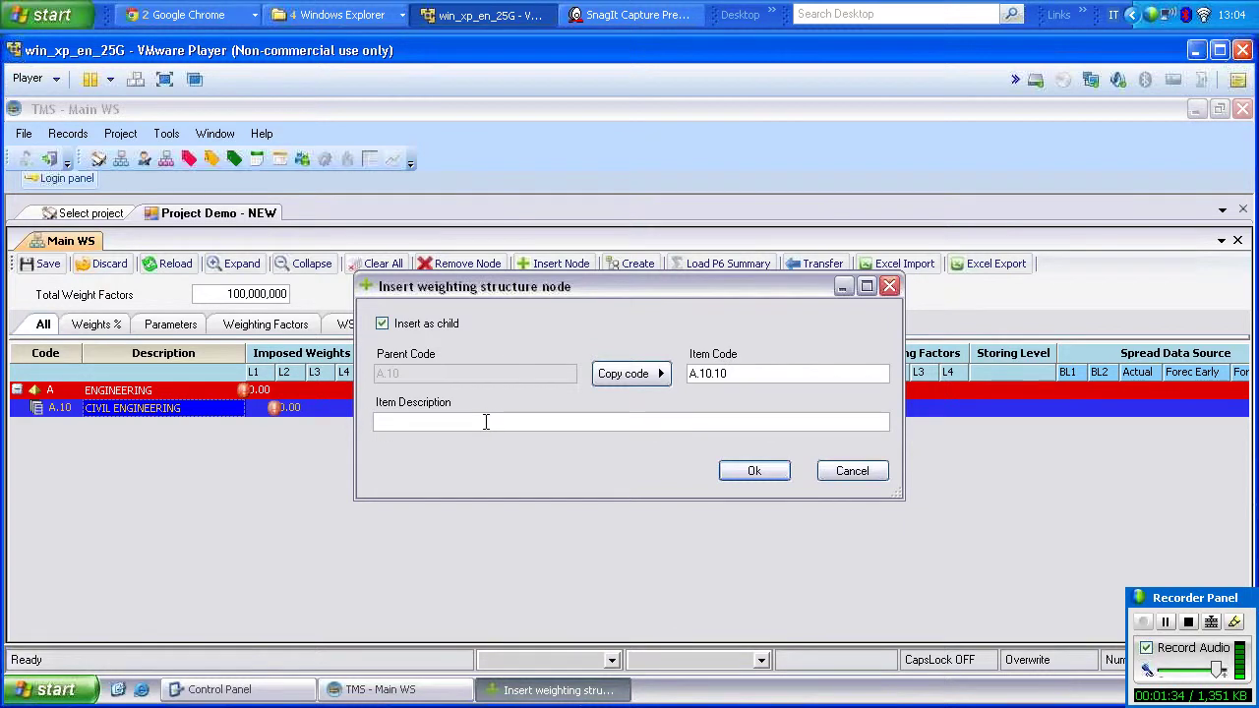
text(BILDING 1)
click(382, 421)
text(U)
click(755, 473)
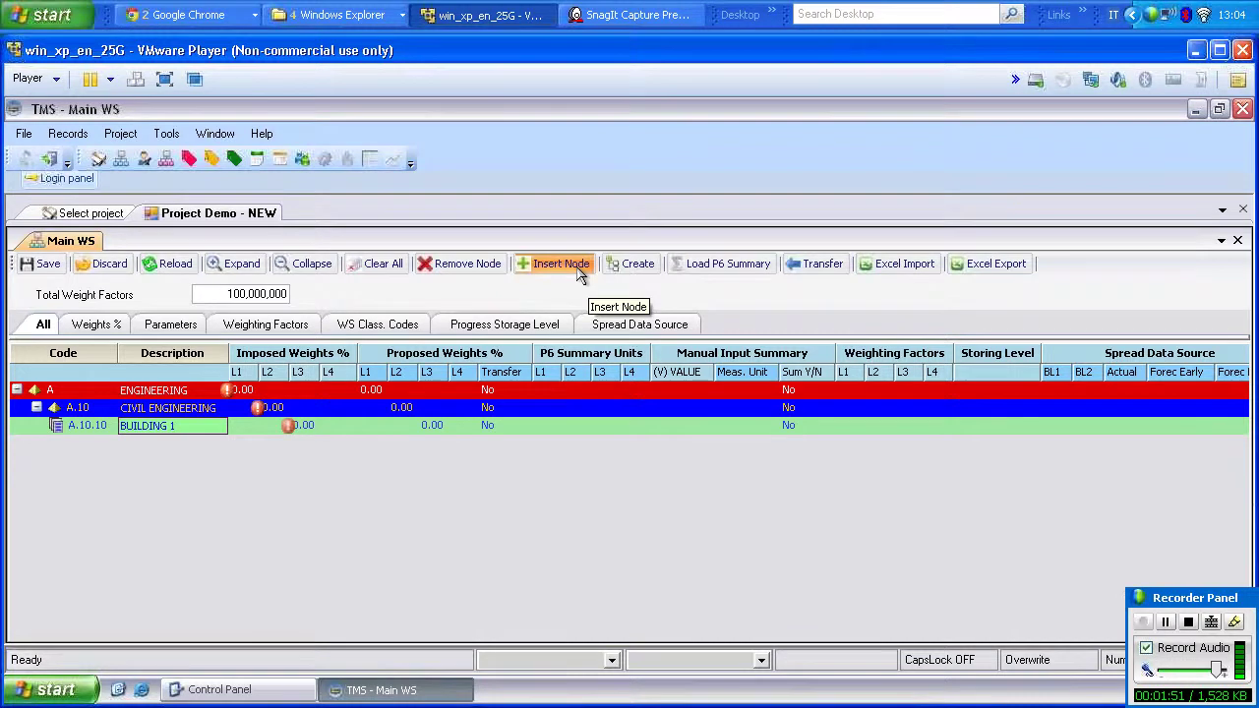
- Insert a child node under BUILDING 1 with code A.10.10.10 and description FOUNDATIONS
click(581, 276)
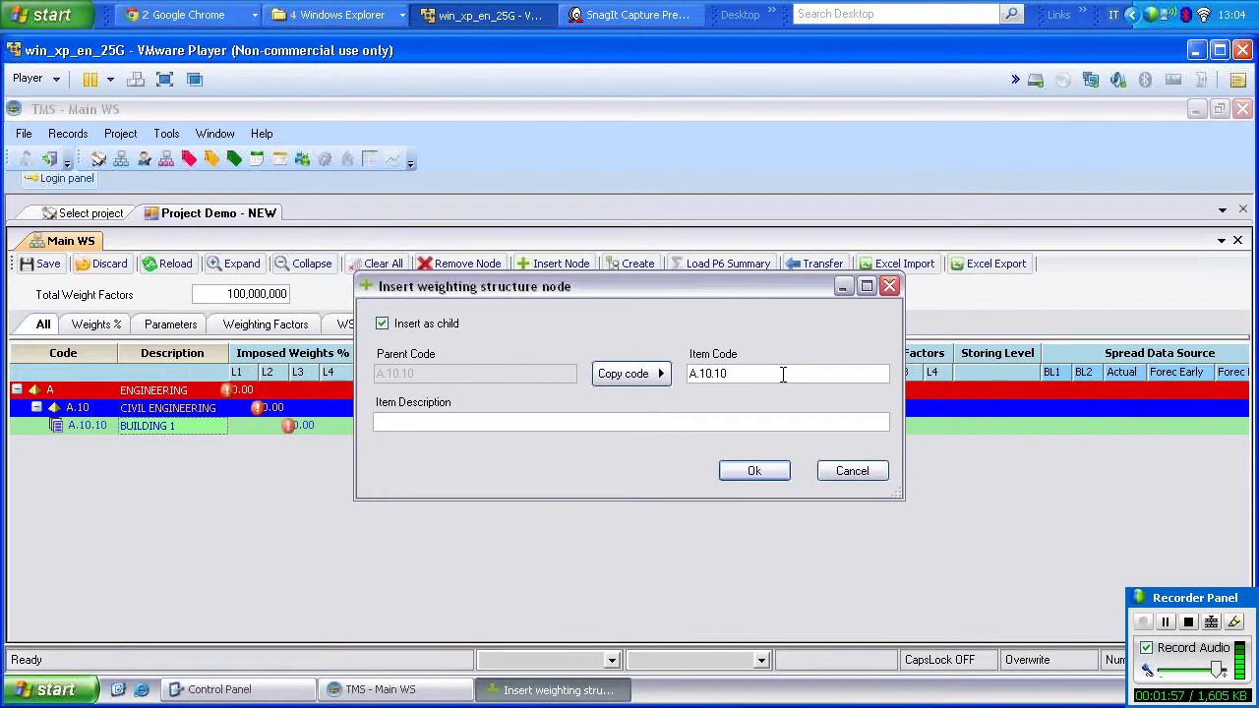
text(.10)
click(404, 421)
text(F)
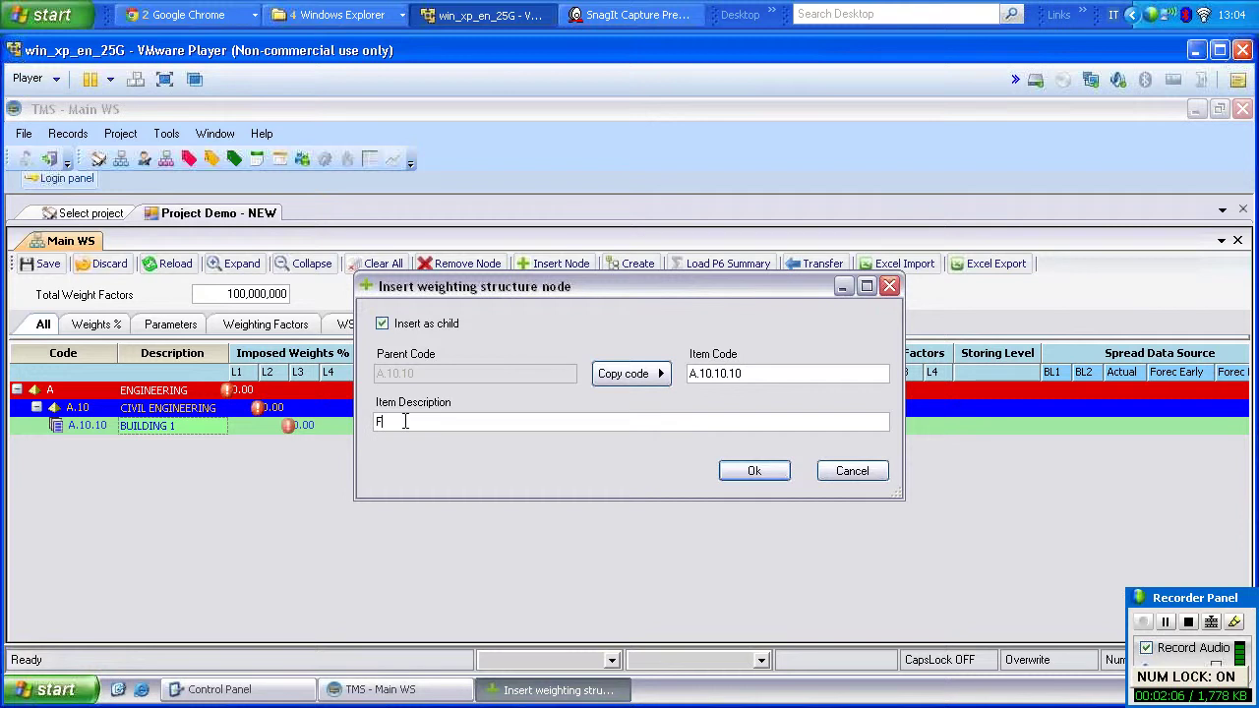
text(OUNDAT)
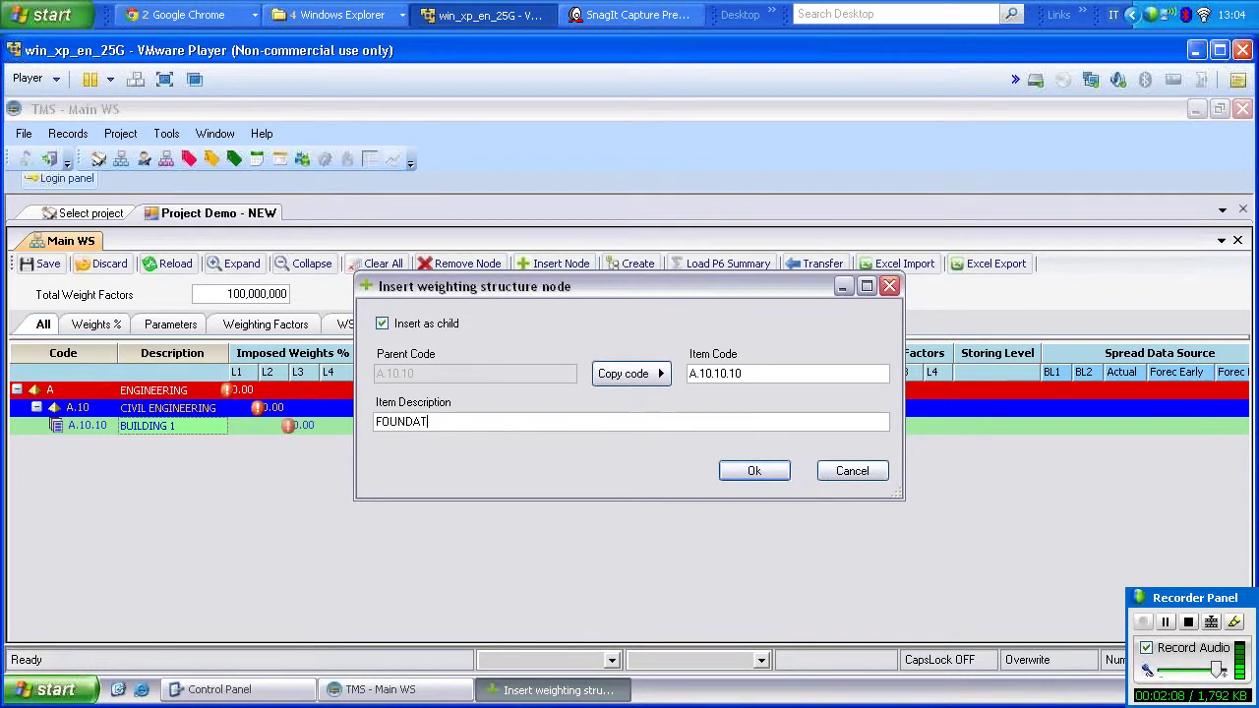
text(IONS)
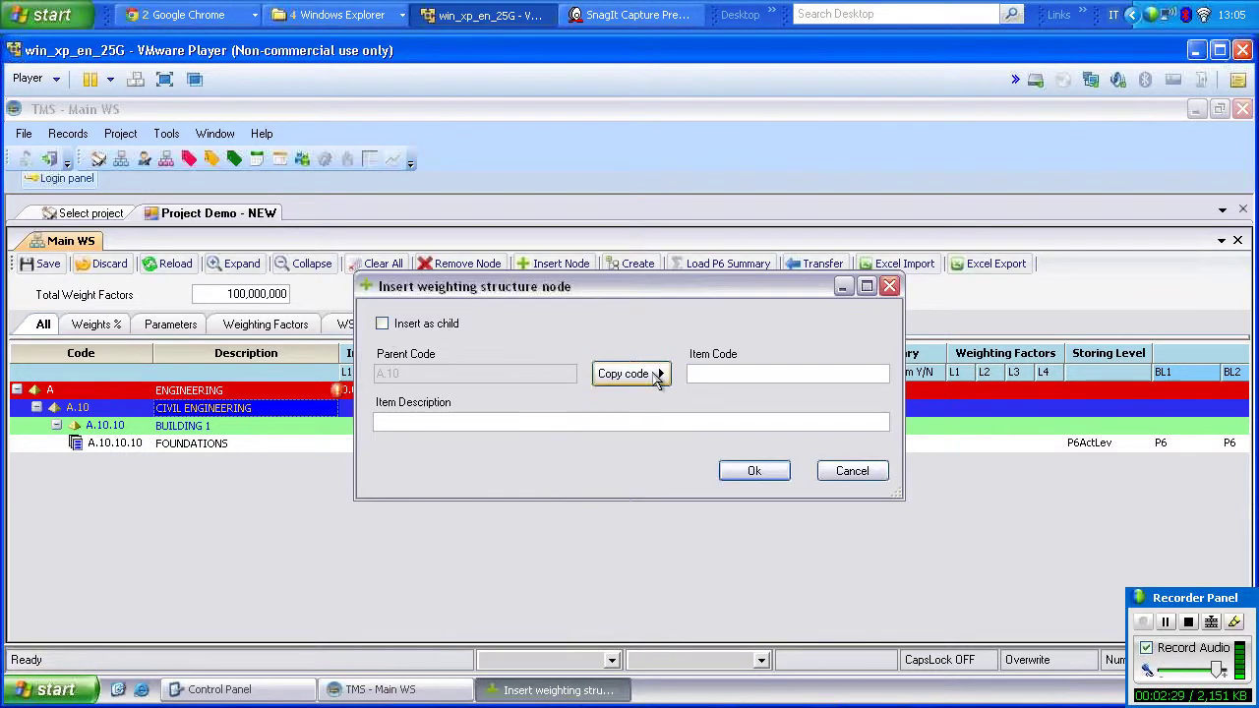
- Insert a node at the same level as CIVIL ENGINEERING, not as its child, with code A.20 and description MECHANICAL ENGINEERING
click(630, 373)
click(768, 374)
key(BackSpace)
key(BackSpace)
text(2)
text(0)
click(440, 420)
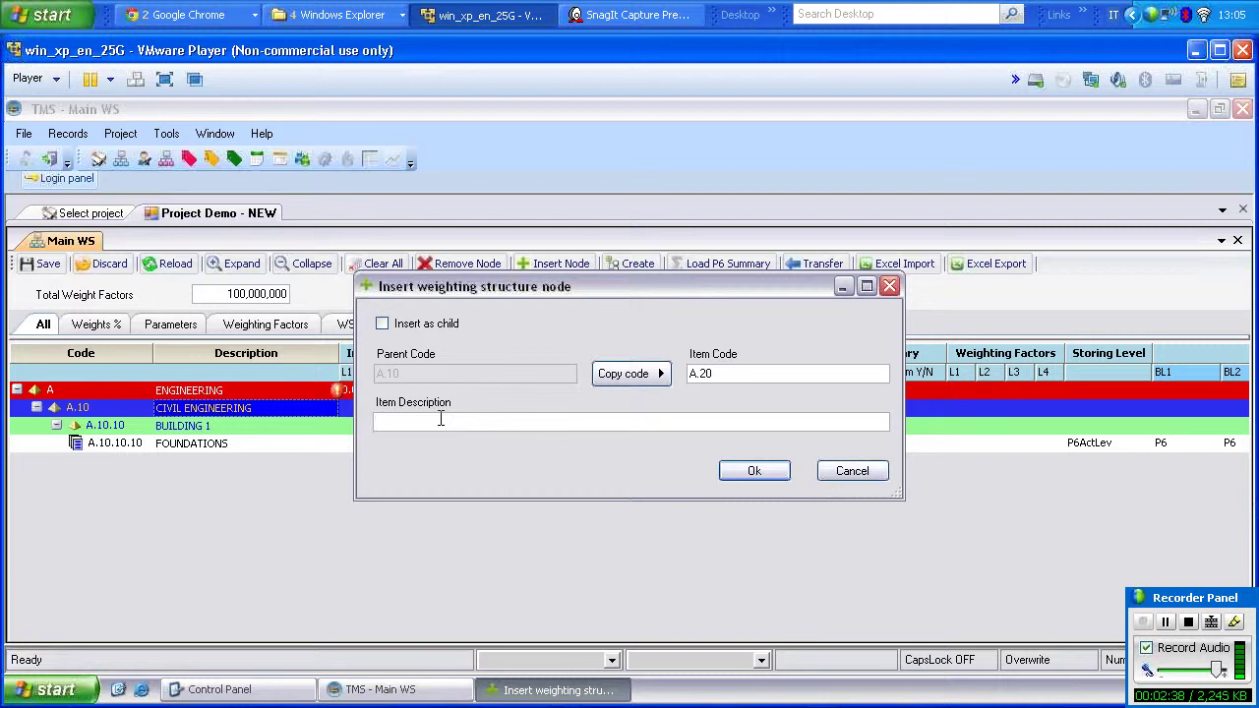
text(MECH)
text(ANICAL ENGINEER)
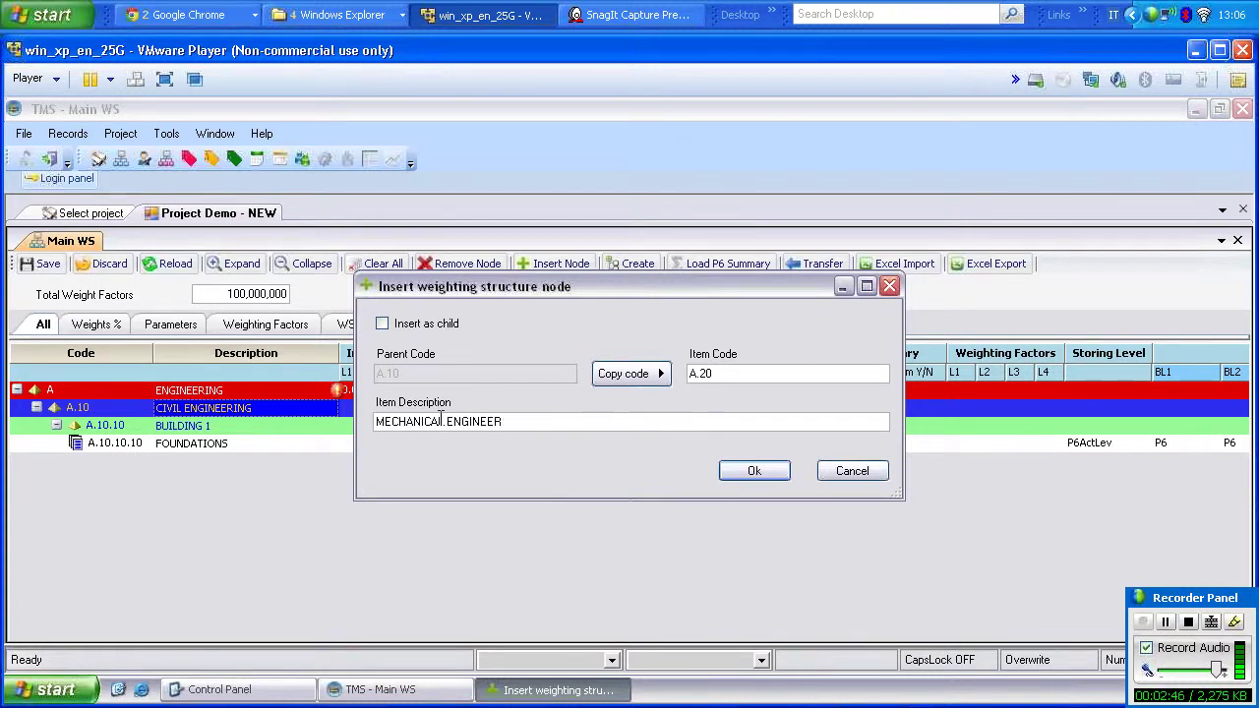
text(ING)
click(751, 476)
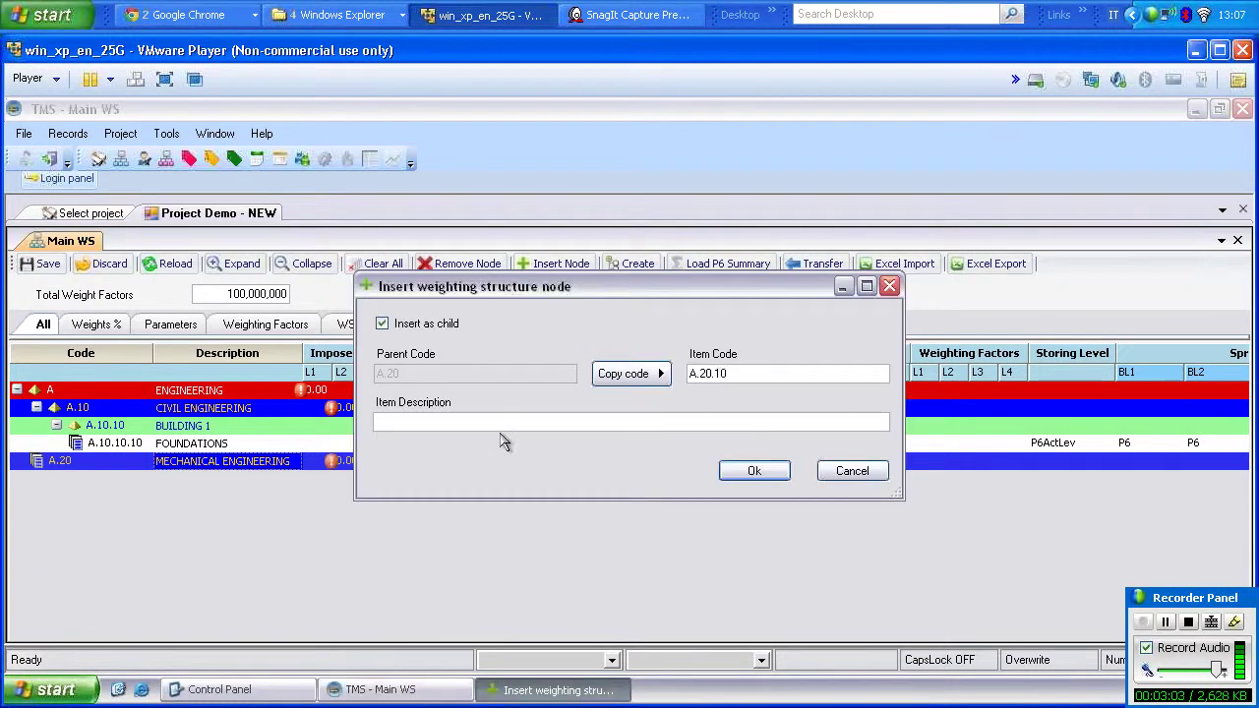
- Insert a child node under MECHANICAL ENGINEERING with code A.20.10 and description TURBINES
text(0)
click(468, 421)
text(TU)
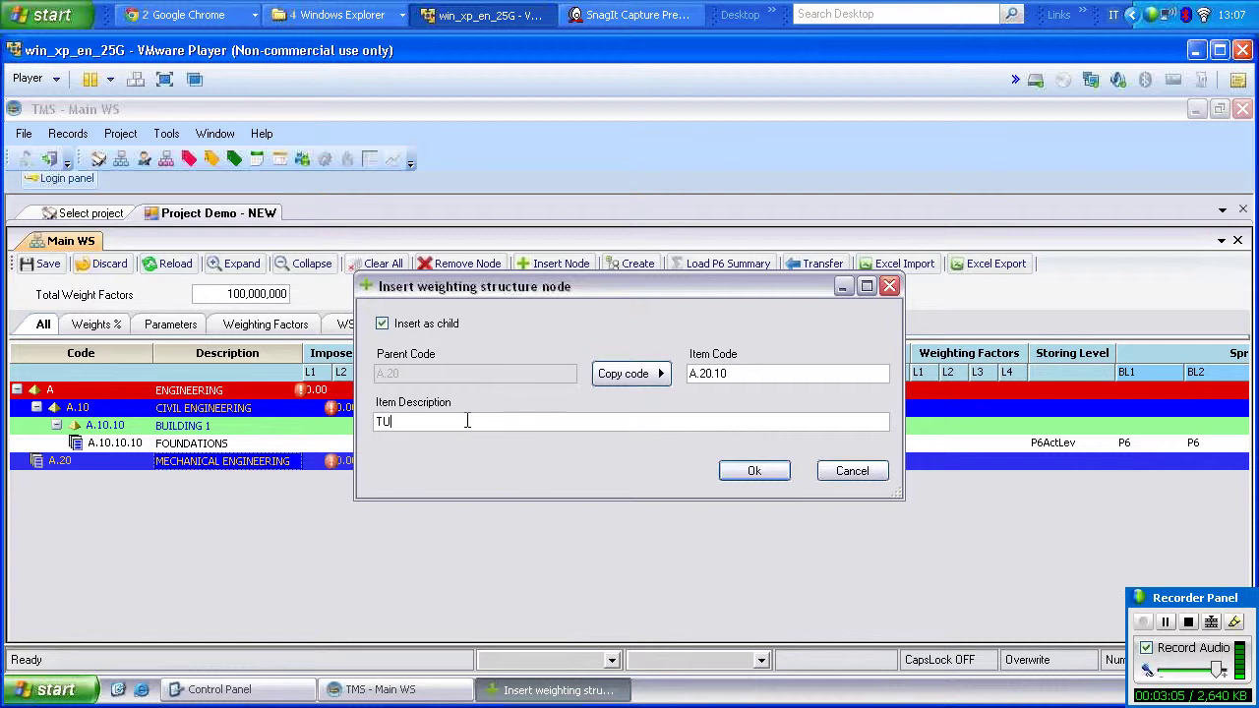
text(RBINES)
click(747, 473)
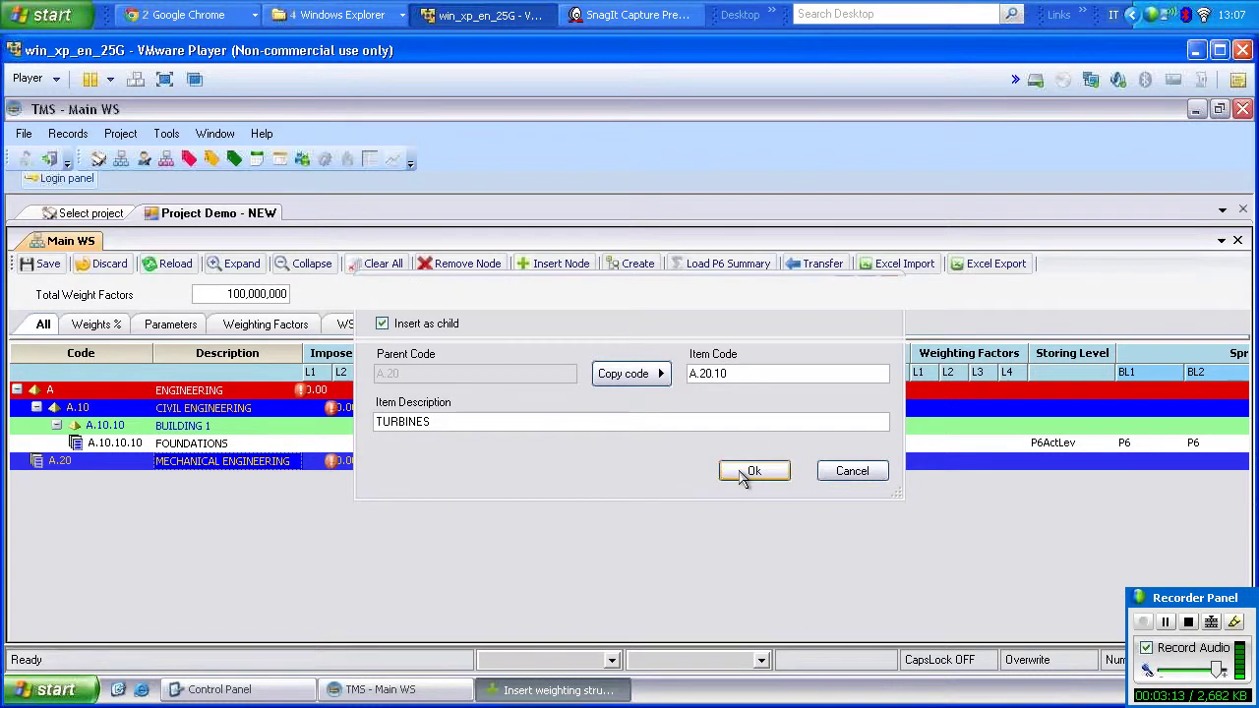
click(257, 476)
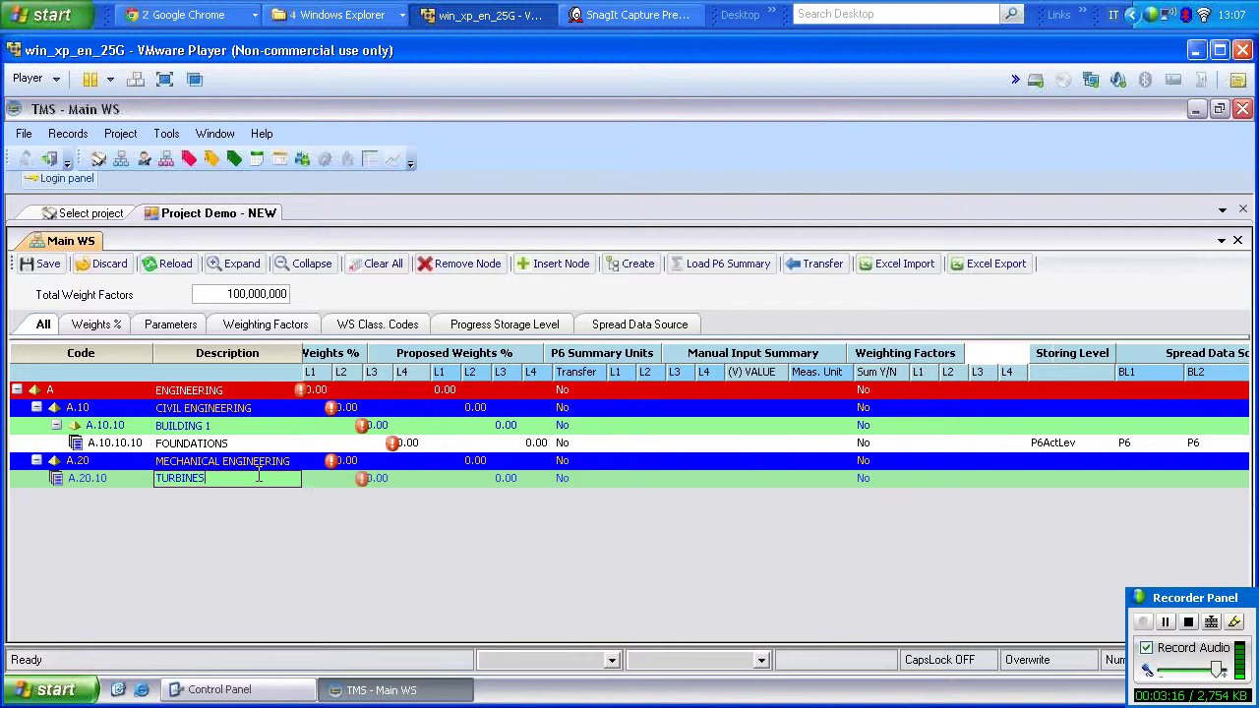
- Insert a child node under TURBINES with code A.20.20 and description BOILERS
click(575, 267)
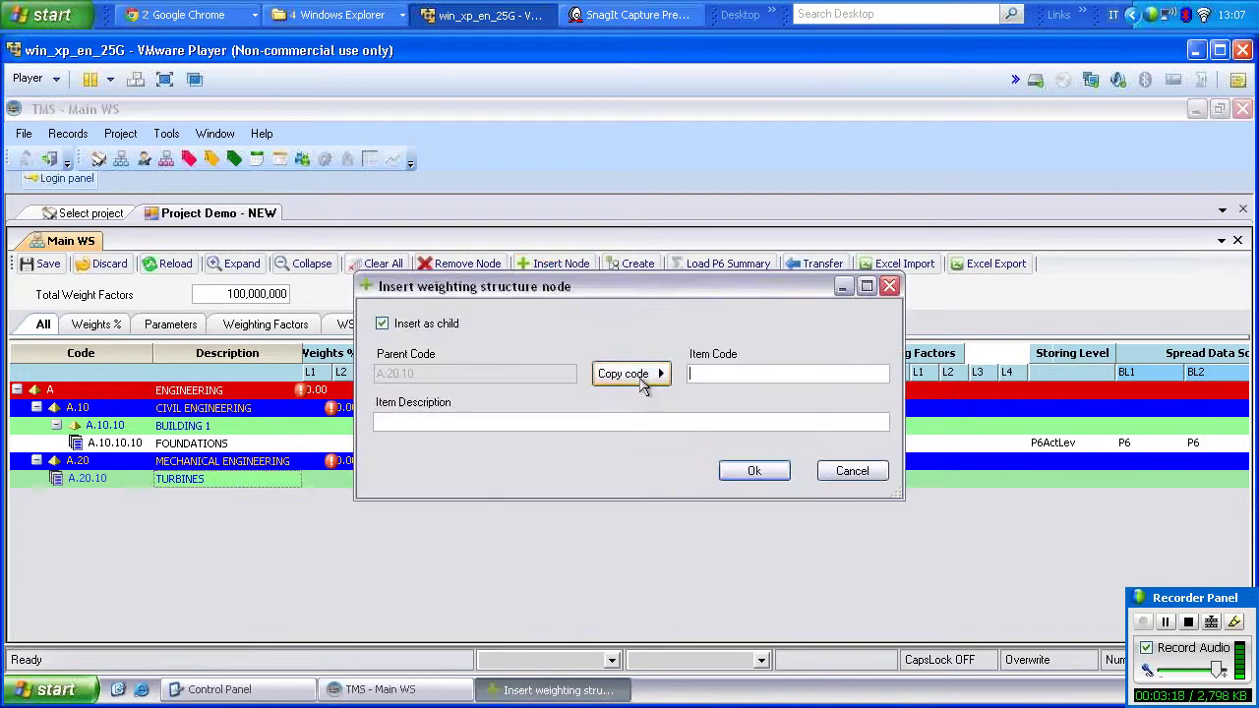
click(635, 382)
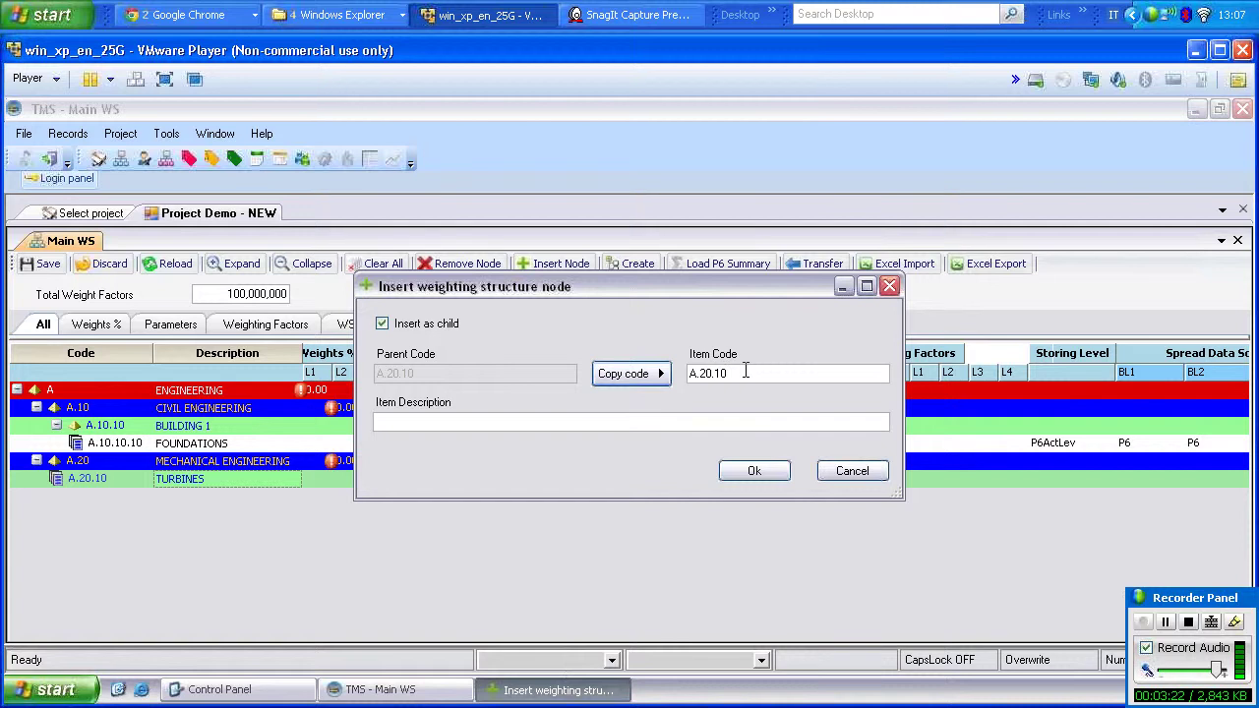
click(745, 371)
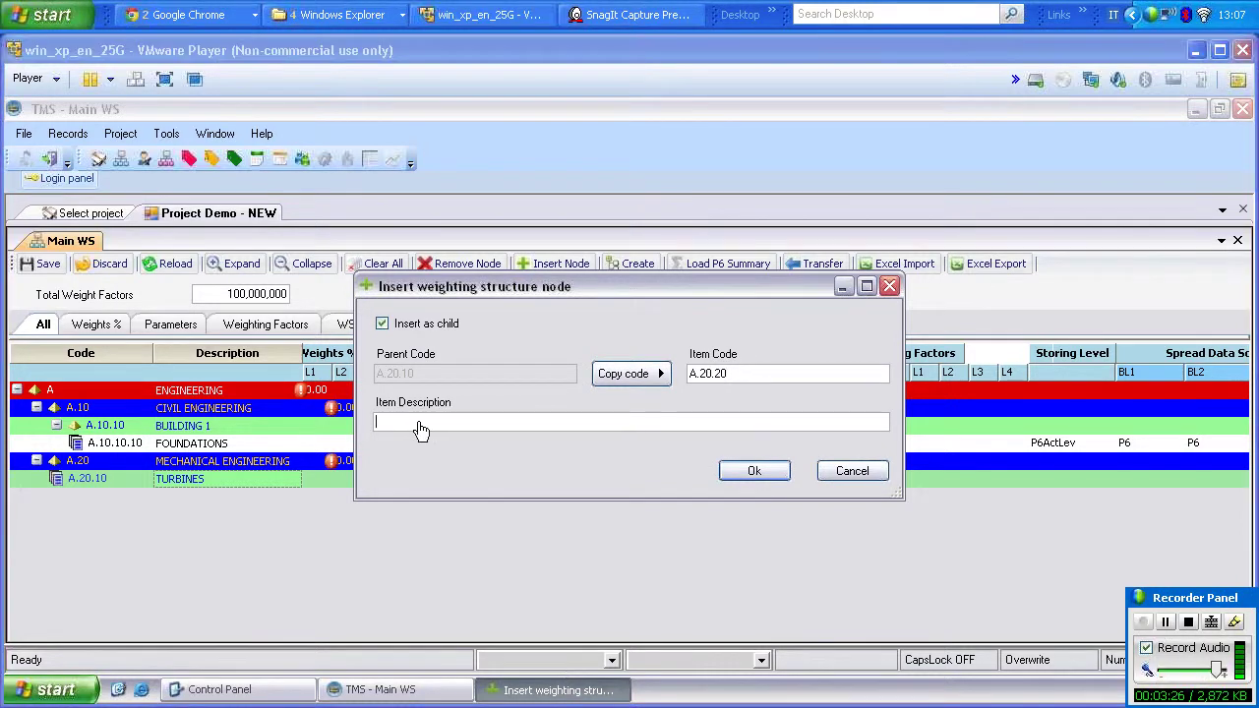
click(417, 423)
text(B)
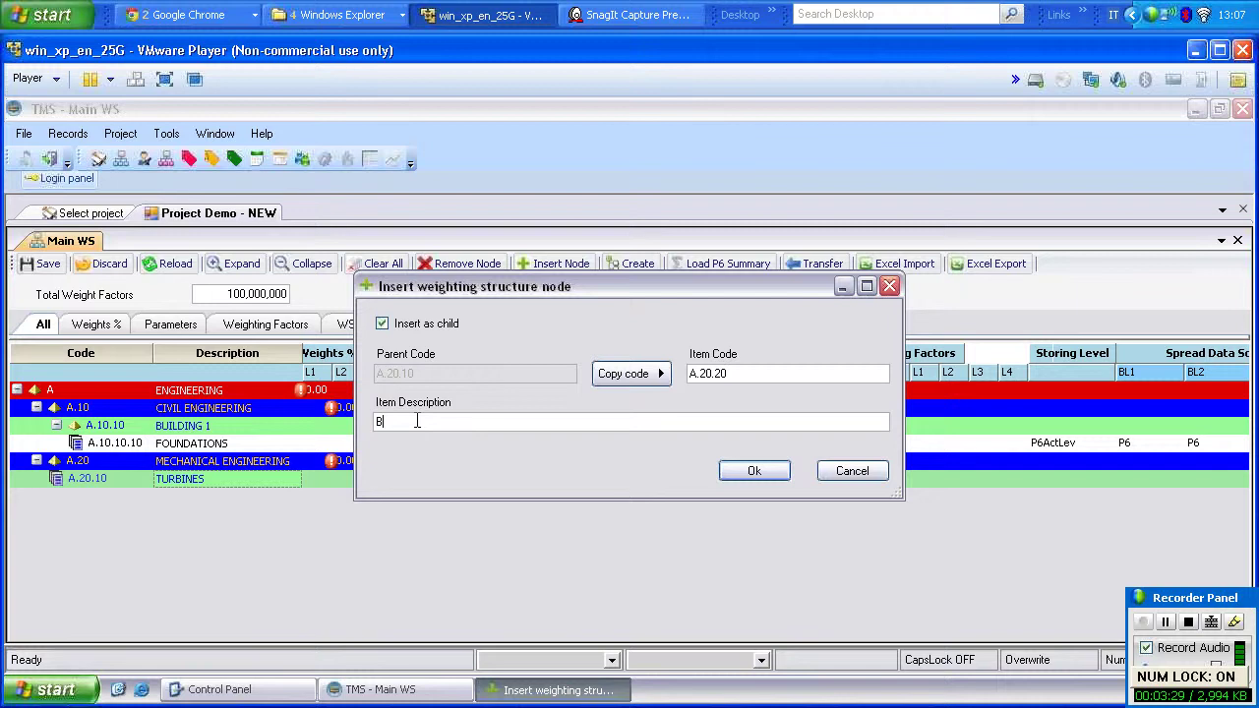
text(OILERS)
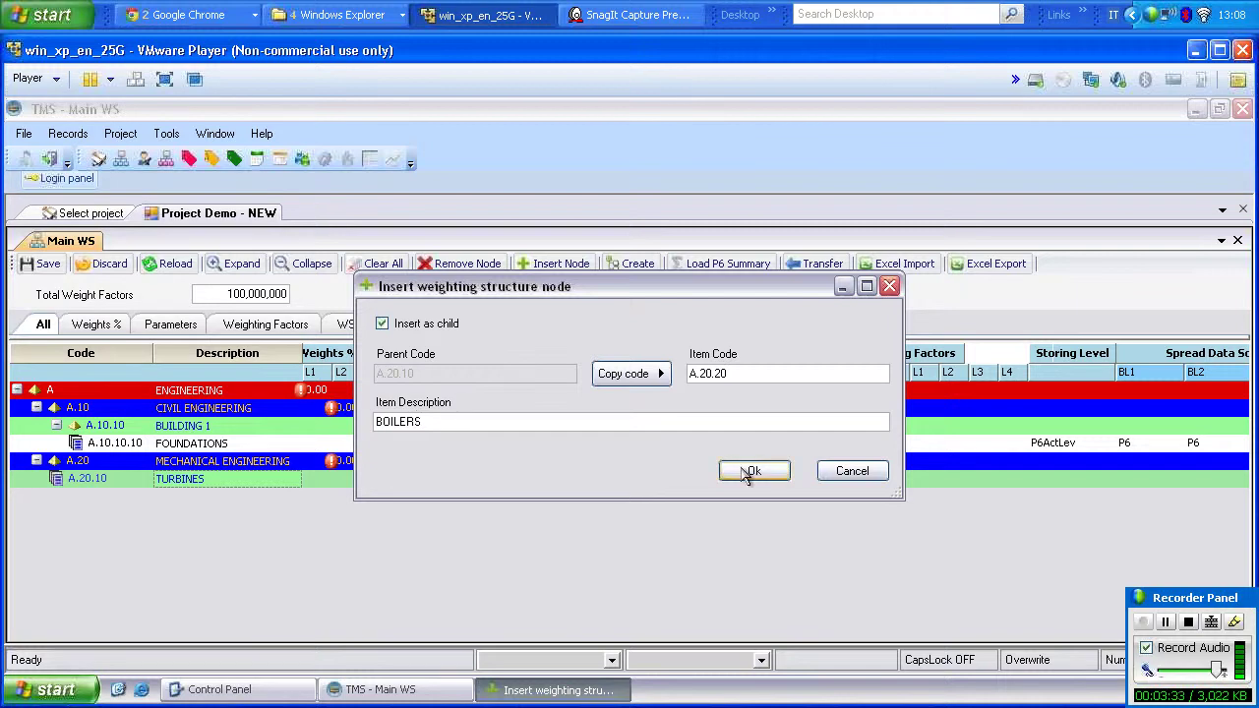
click(751, 472)
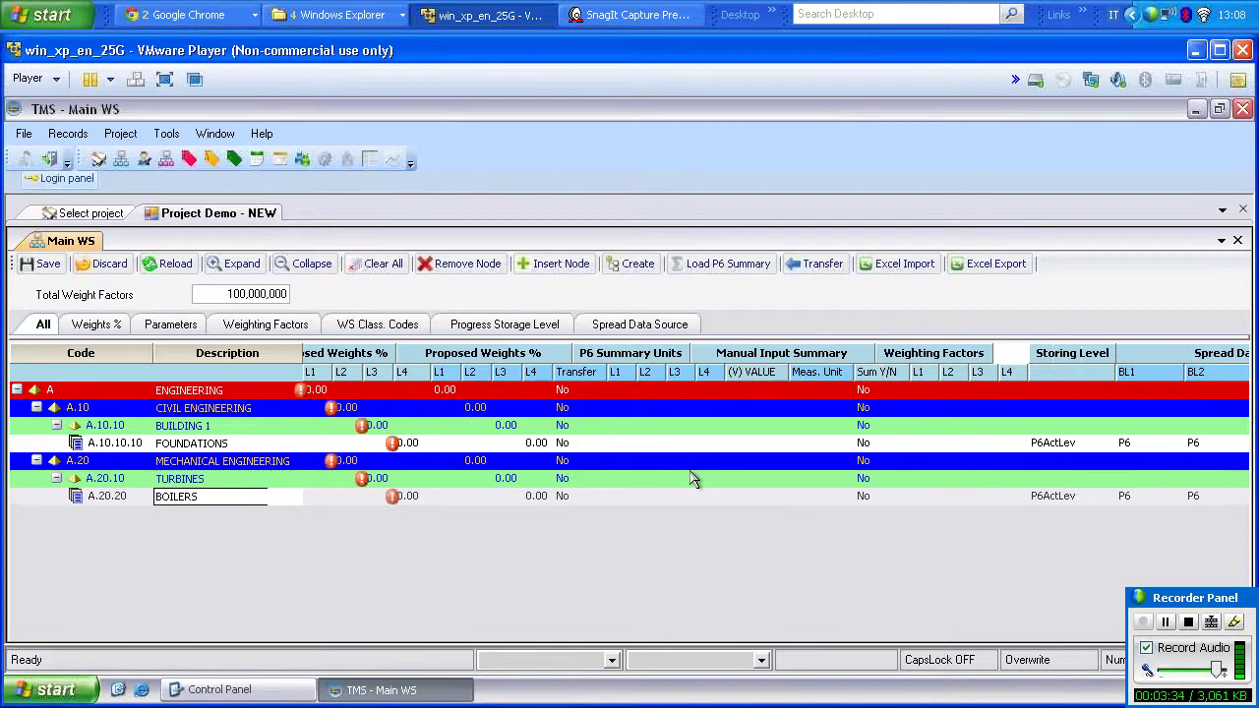
click(265, 481)
click(247, 500)
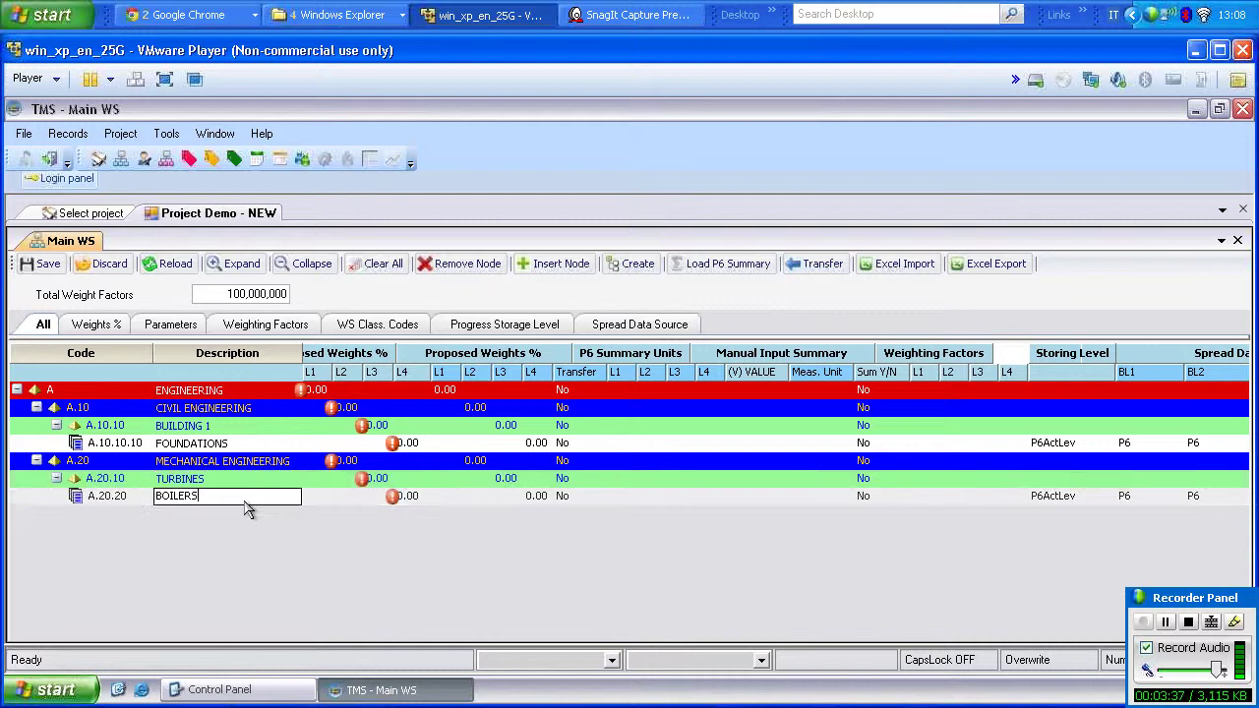
- Remove the BOILERS node A.20.20 from the weighting structure
click(95, 504)
click(113, 505)
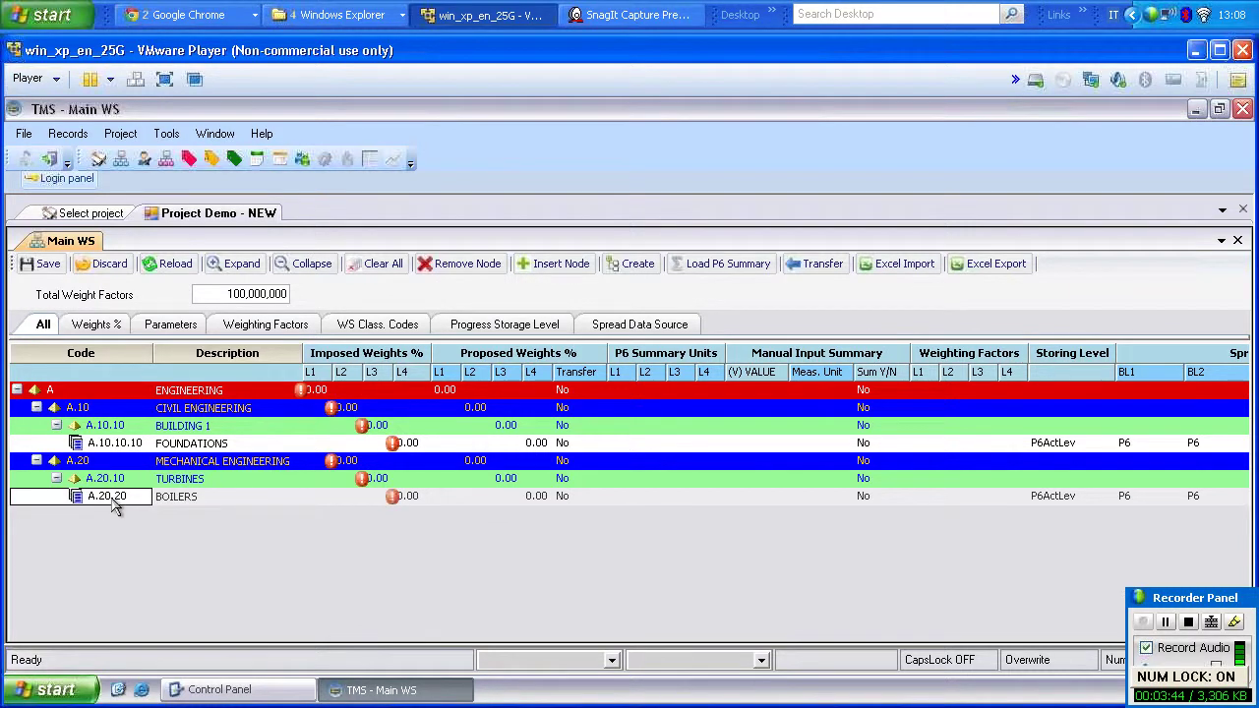
click(445, 272)
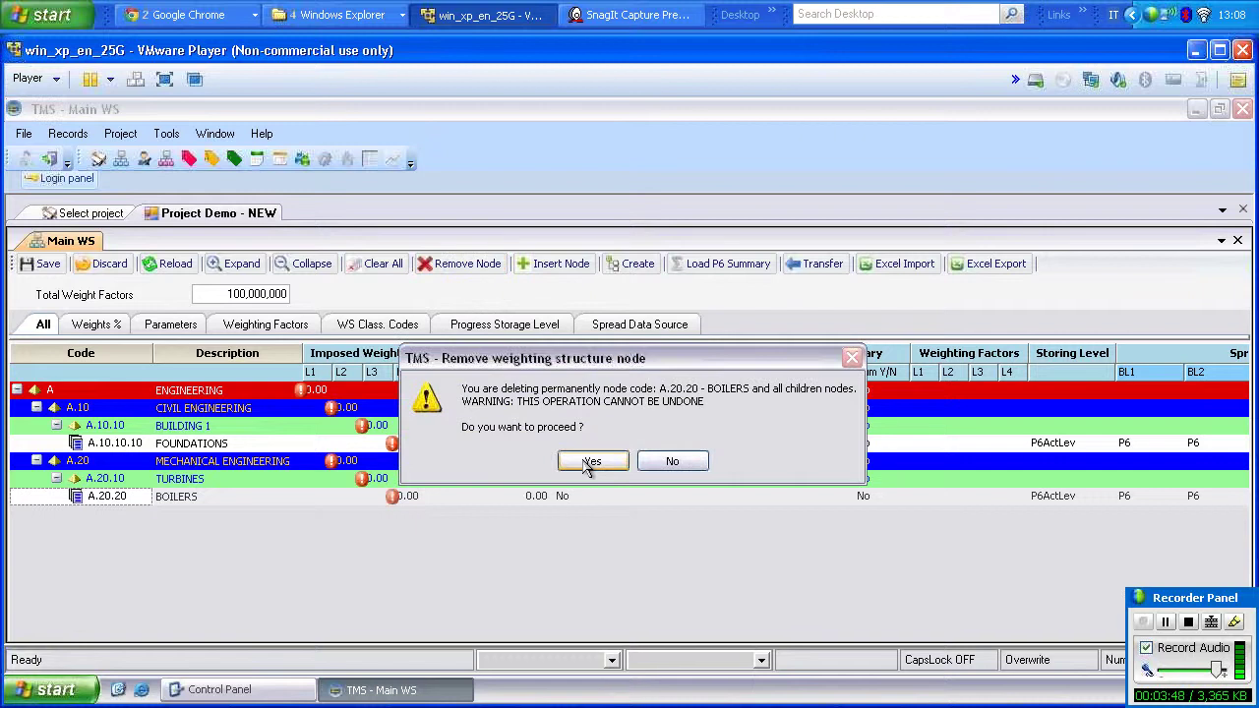
click(586, 466)
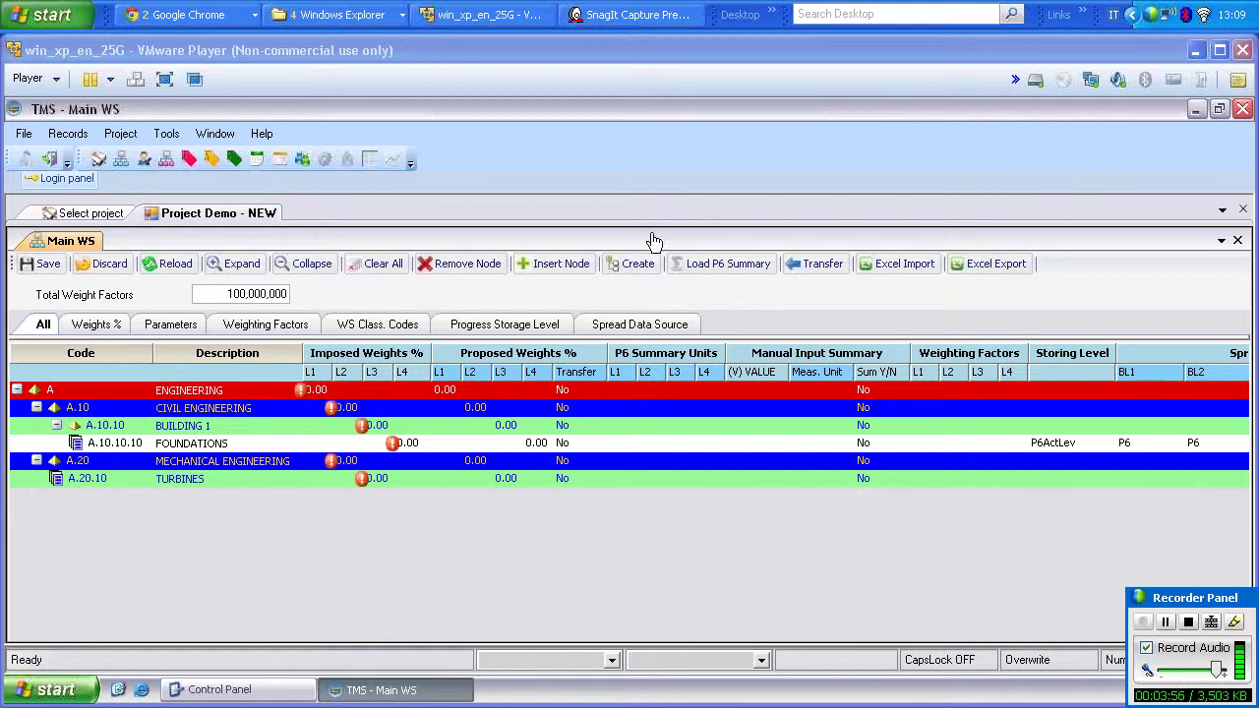
- Create a replacement four-level weighting structure with 5 items per level, level 1 starting at A with skip 1, the others at 10 with skip 10
click(627, 275)
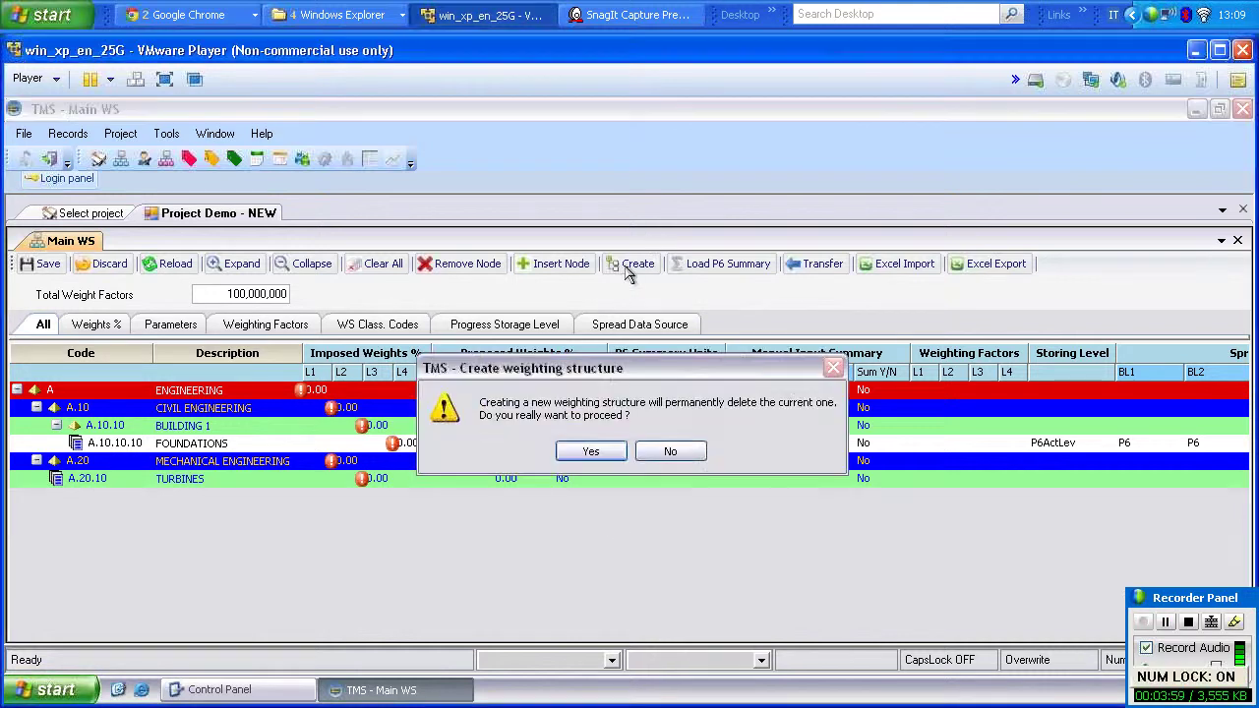
click(589, 454)
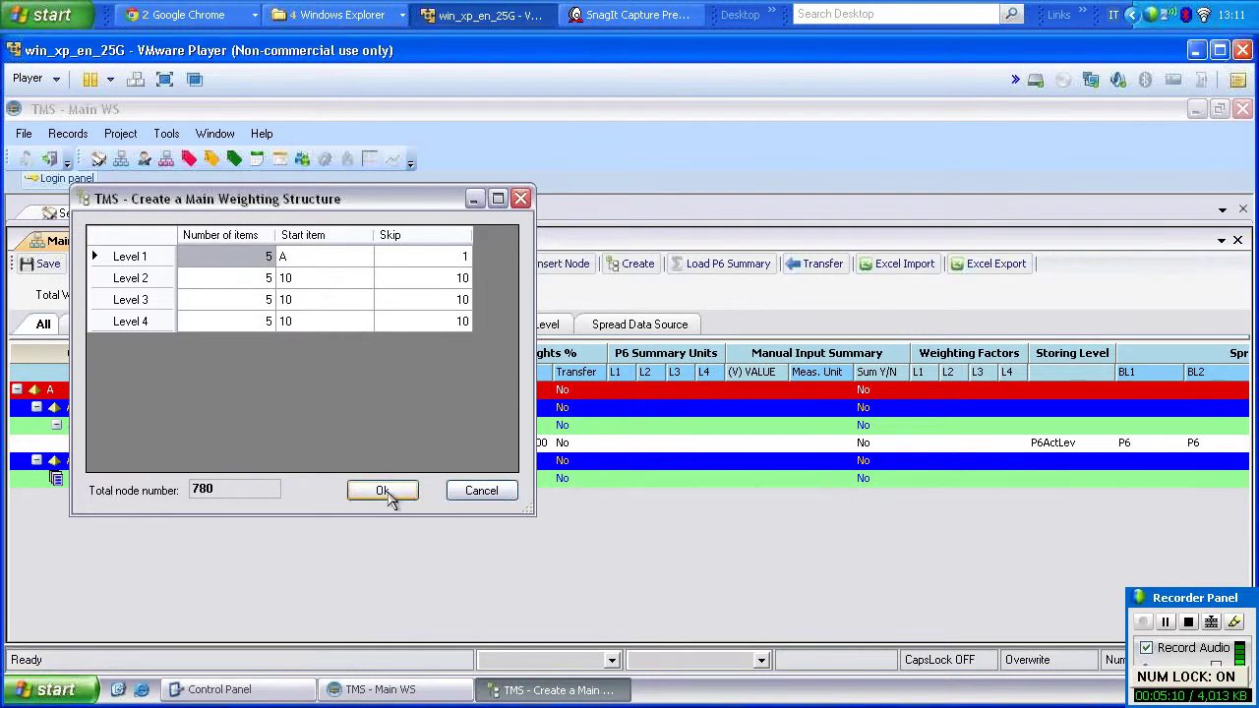
click(387, 495)
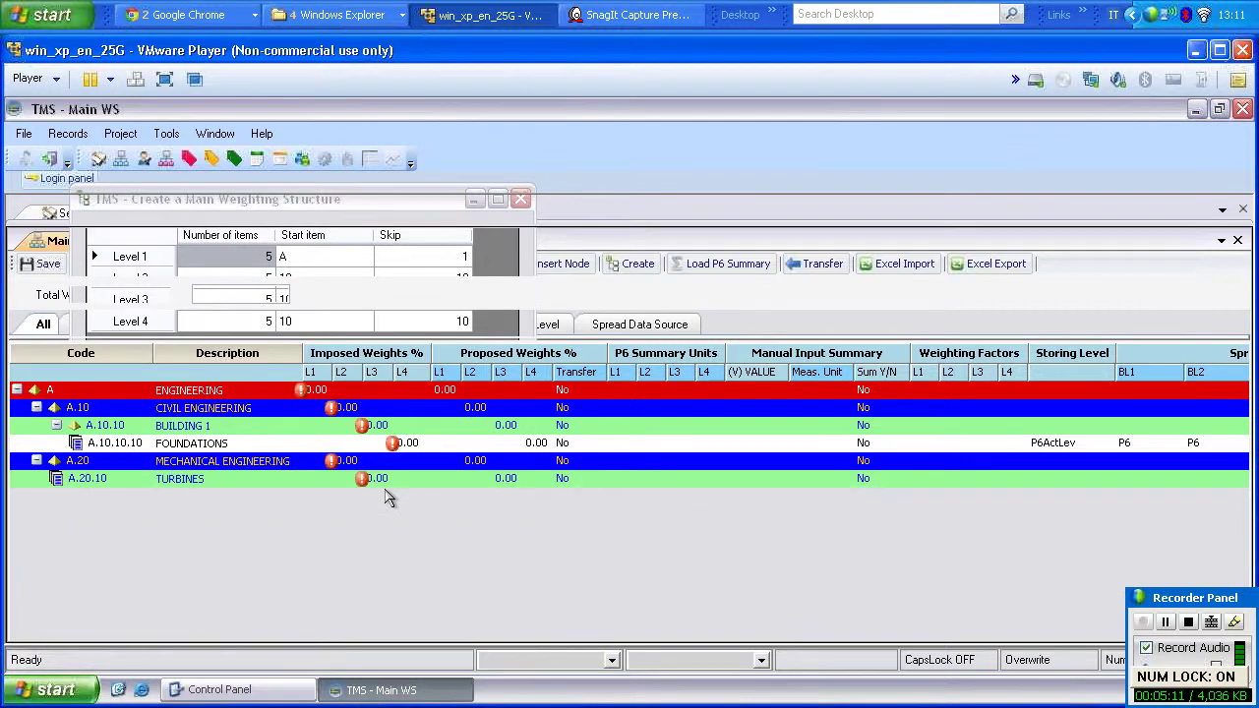
key(Num_Lock)
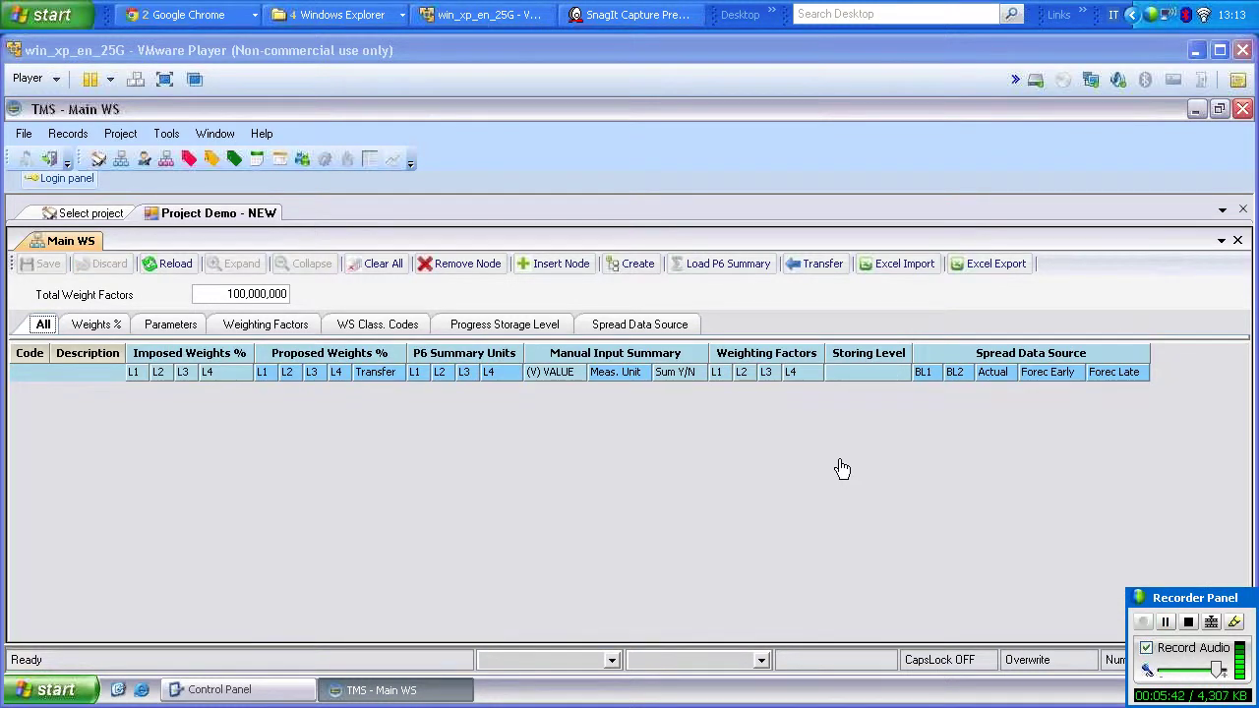
- Open the Excel import file selection for the main weighting structure
click(906, 268)
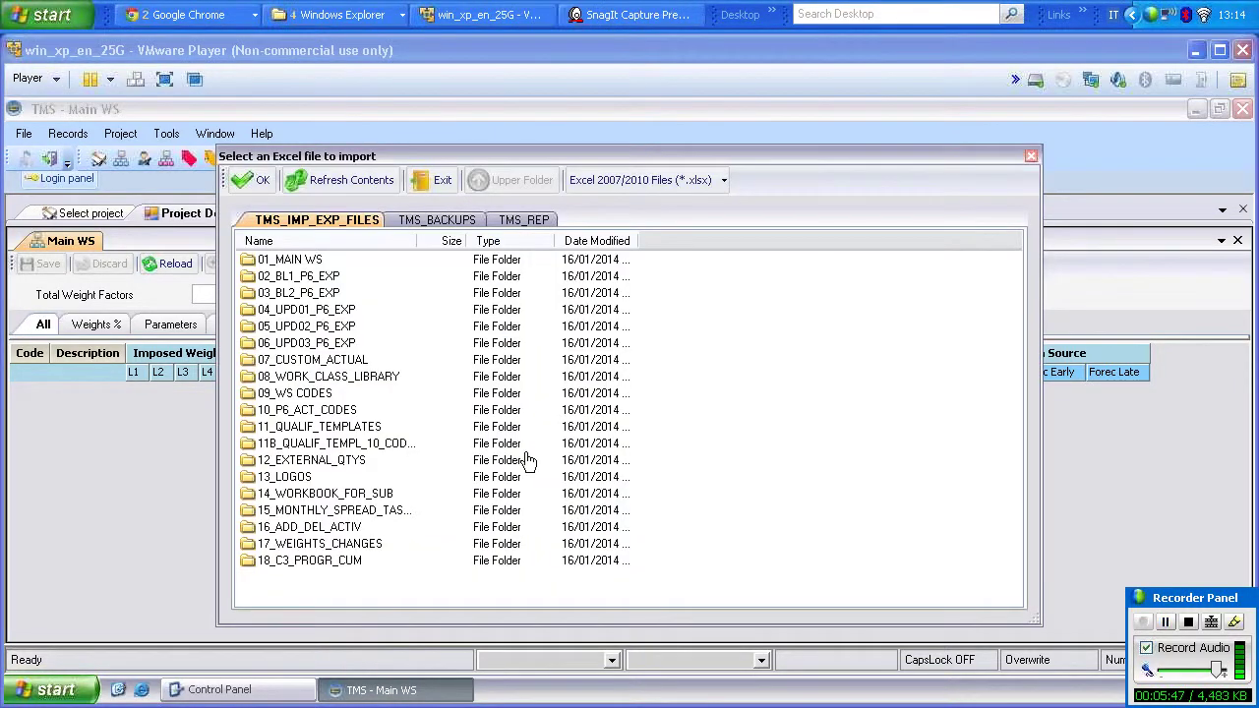
click(1165, 623)
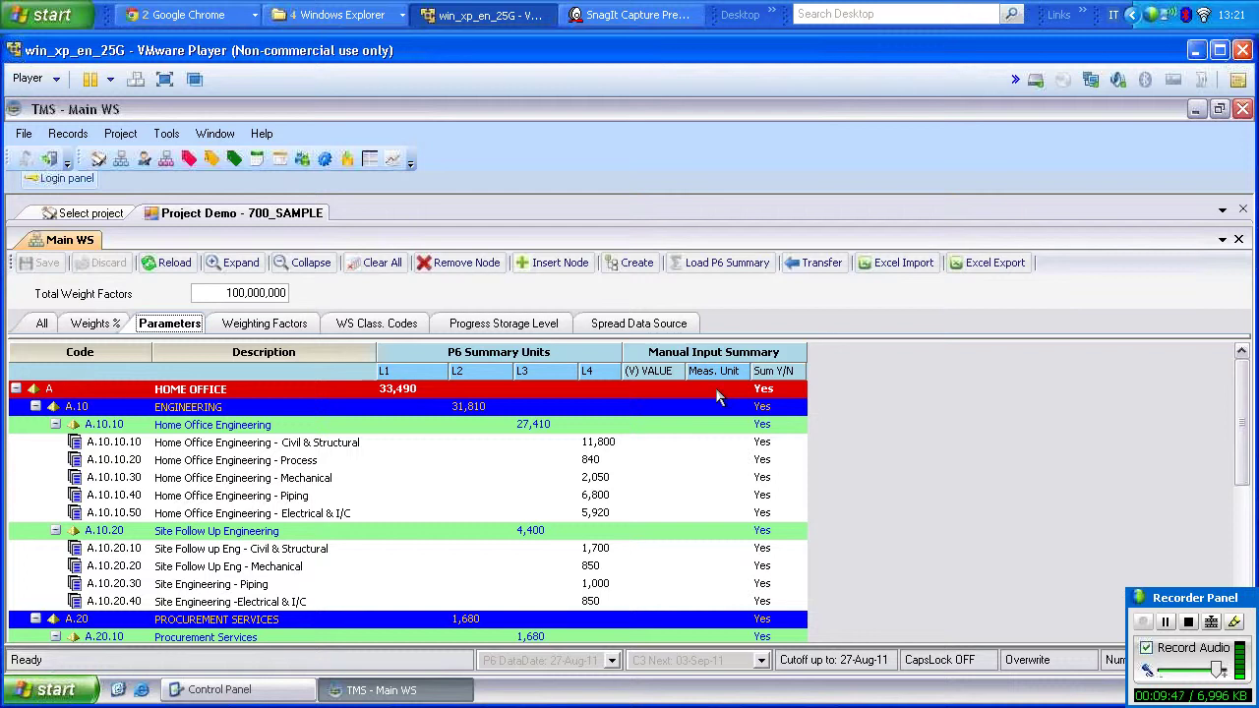
- Review the P6 summary units and manual input summary parameters down to the Procurement packages
key(Num_Lock)
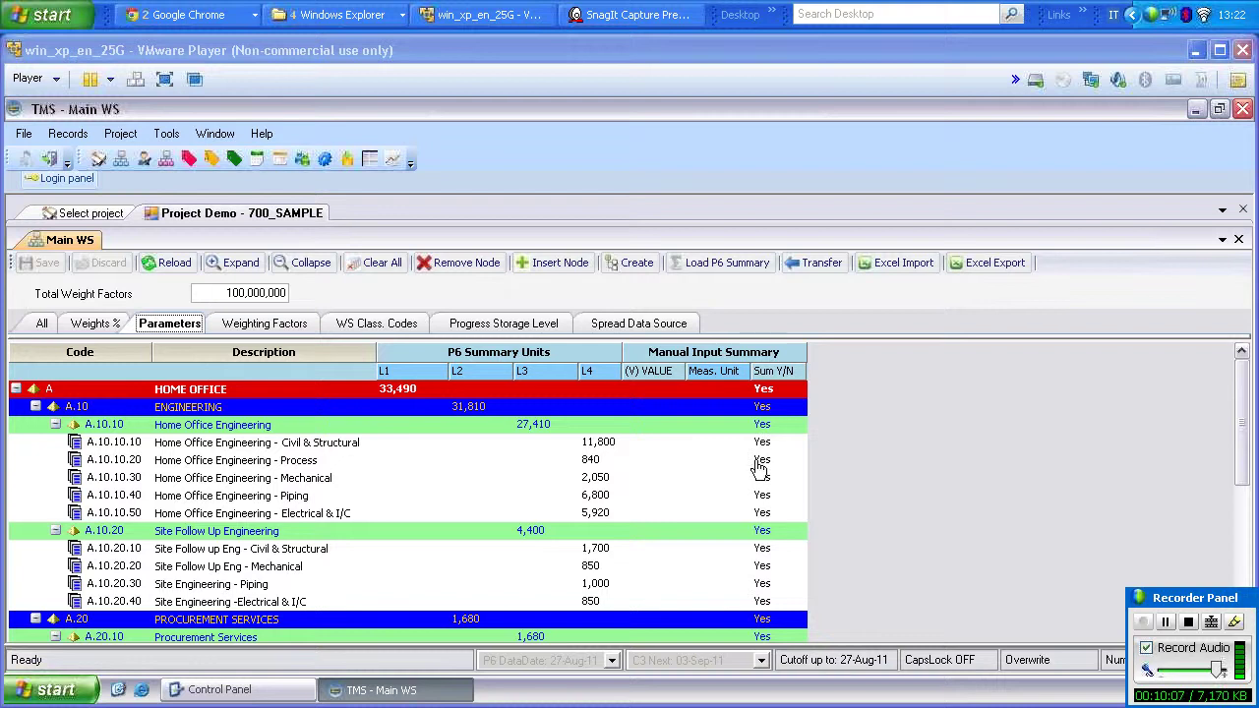
key(Num_Lock)
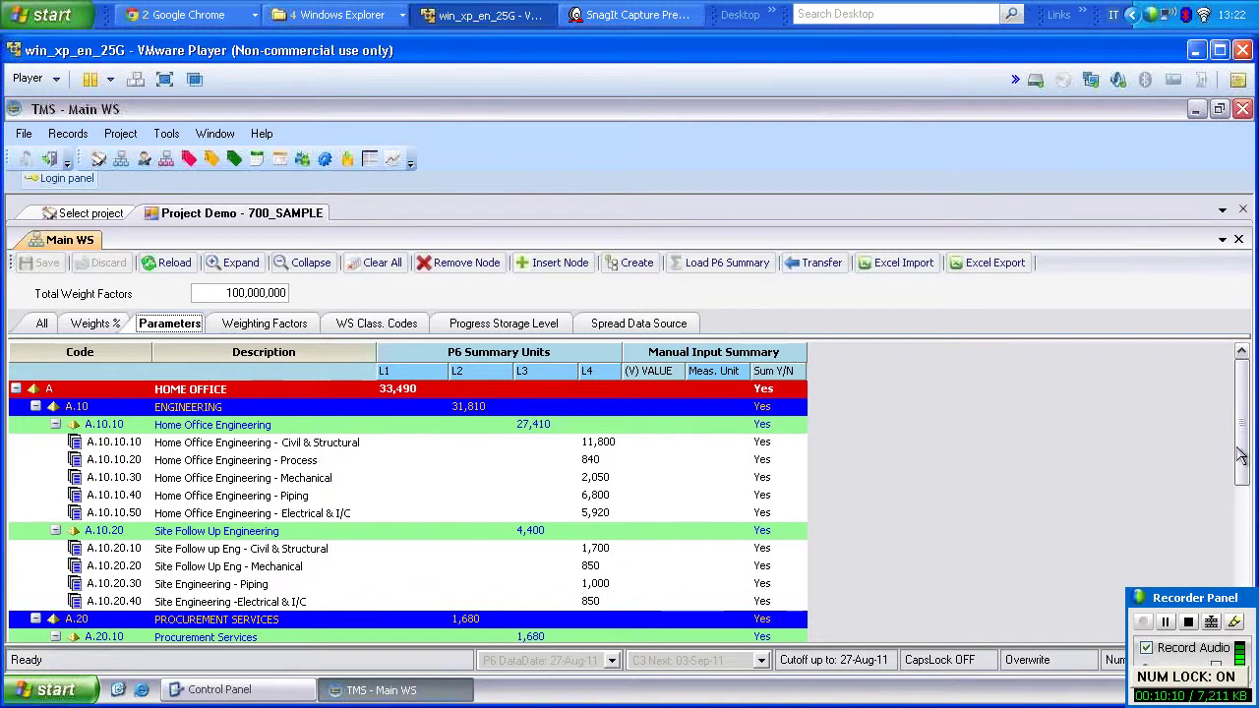
drag(1242, 454, 1247, 519)
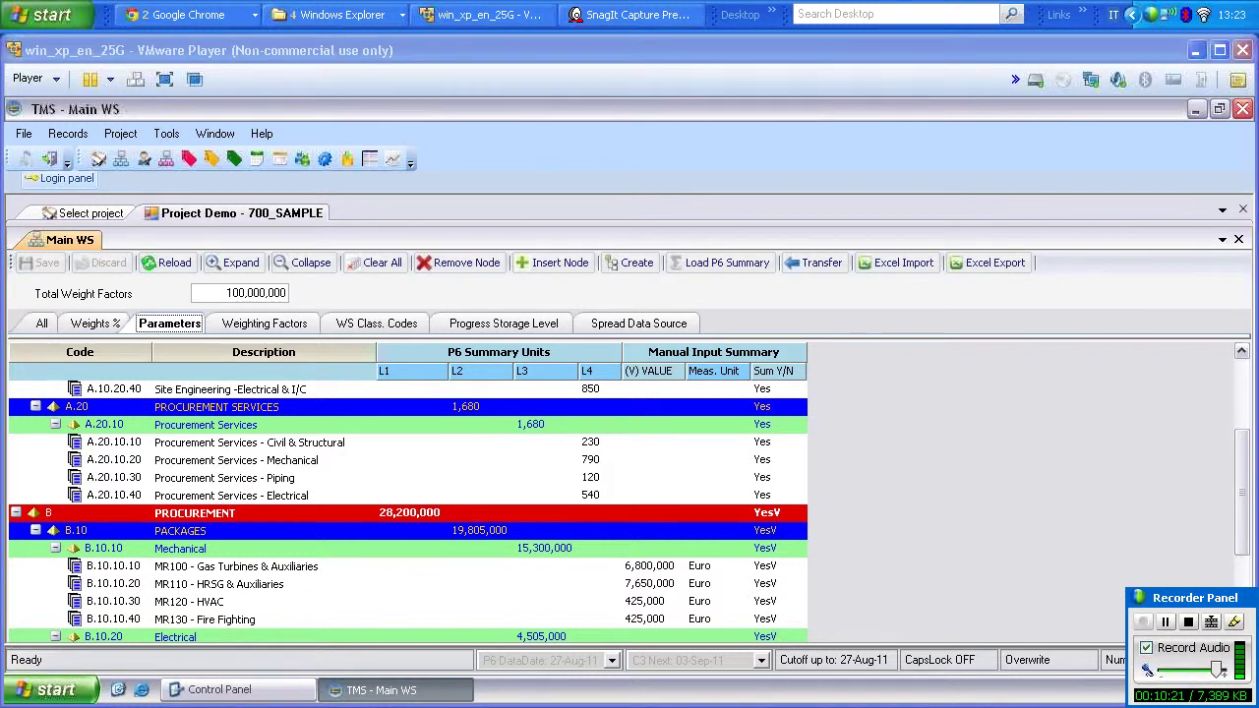
- Display the weighting factors of the structure and review them from the Procurement packages back up to Home Office
click(268, 327)
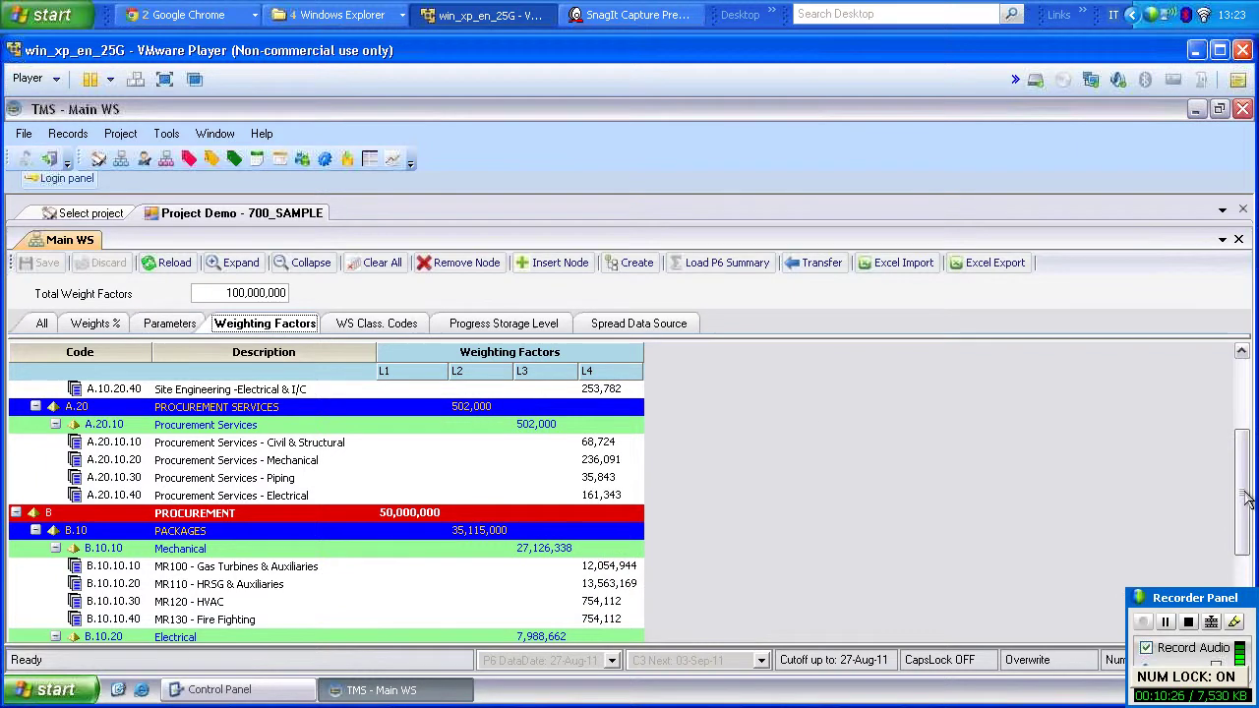
drag(1244, 500, 1242, 433)
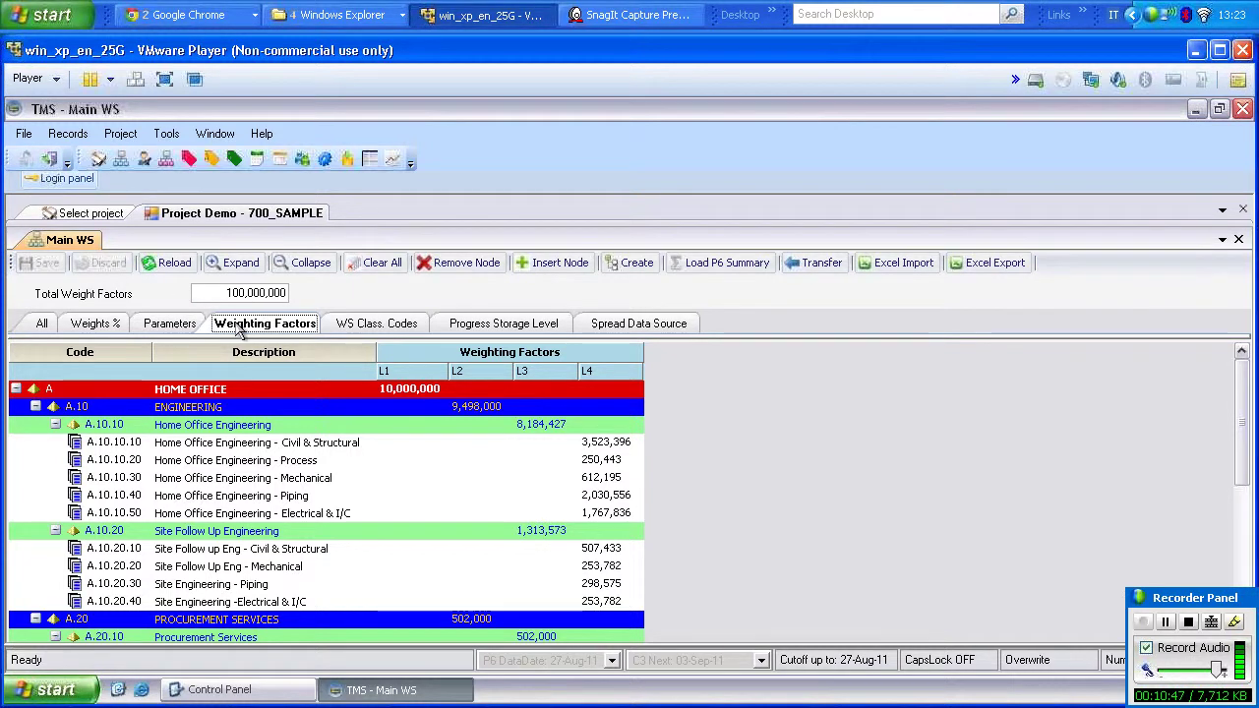
click(1163, 625)
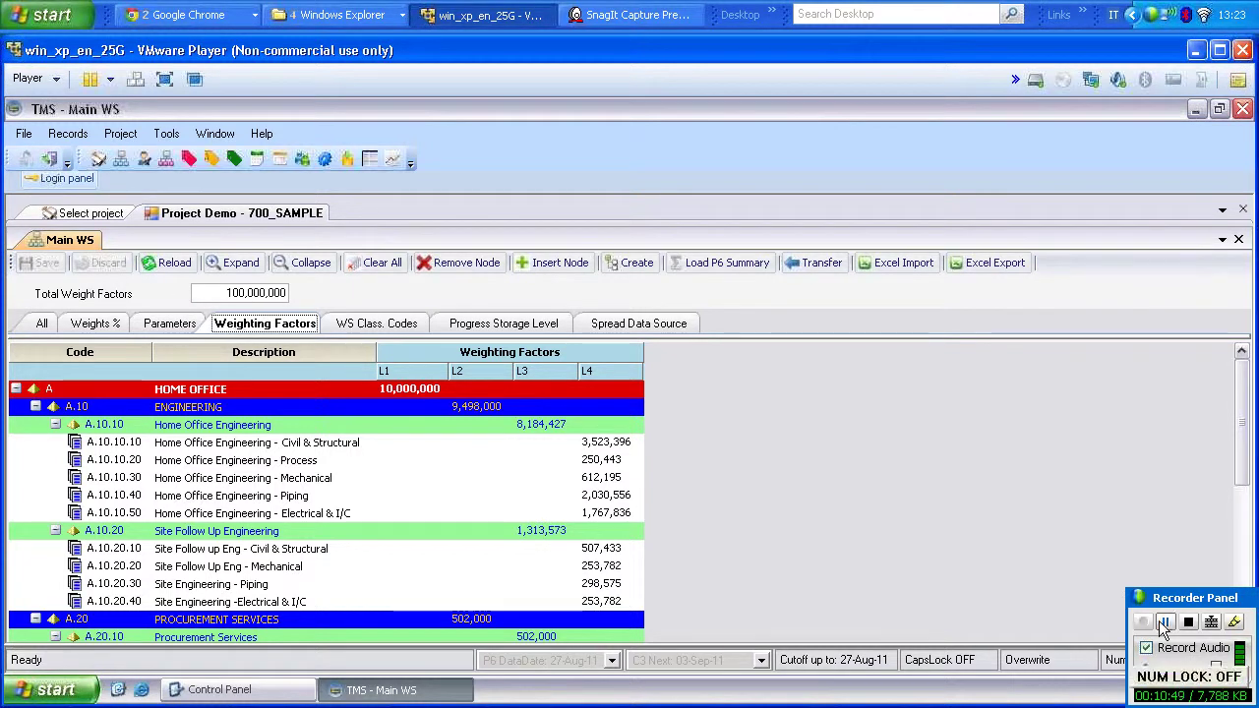
click(1164, 623)
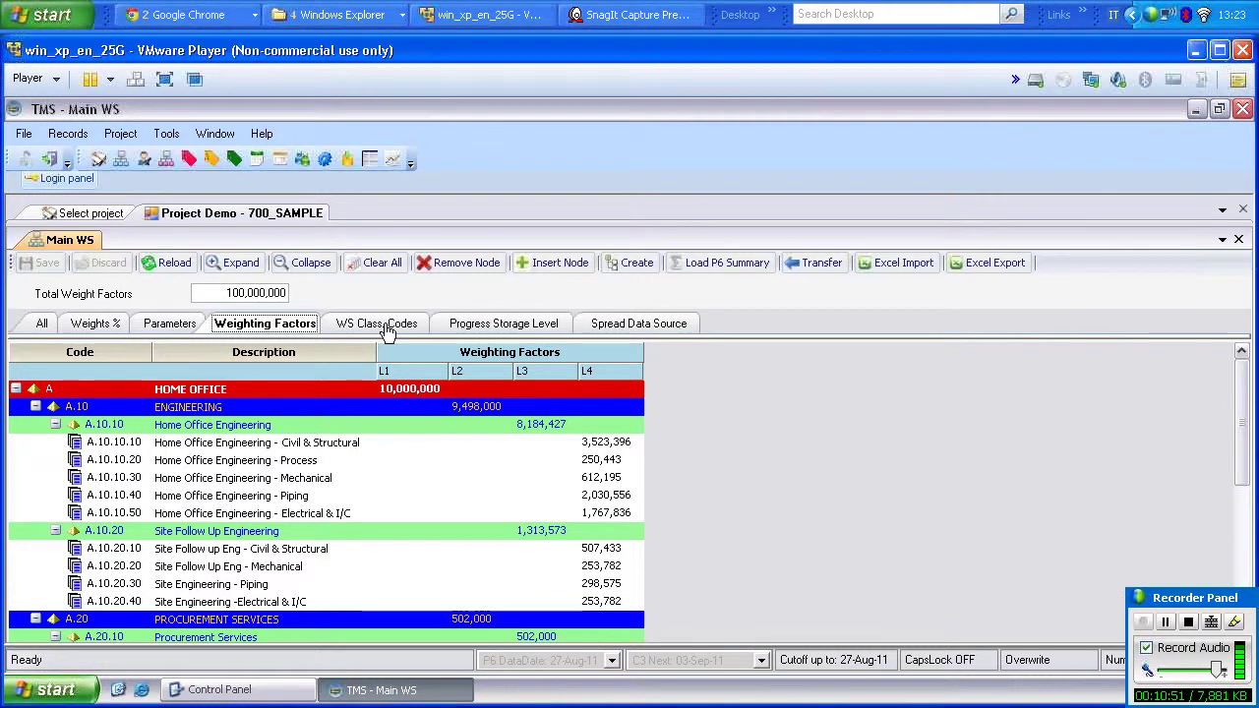
- Display the WS classification codes assigned to the structure's lowest-level items
click(386, 325)
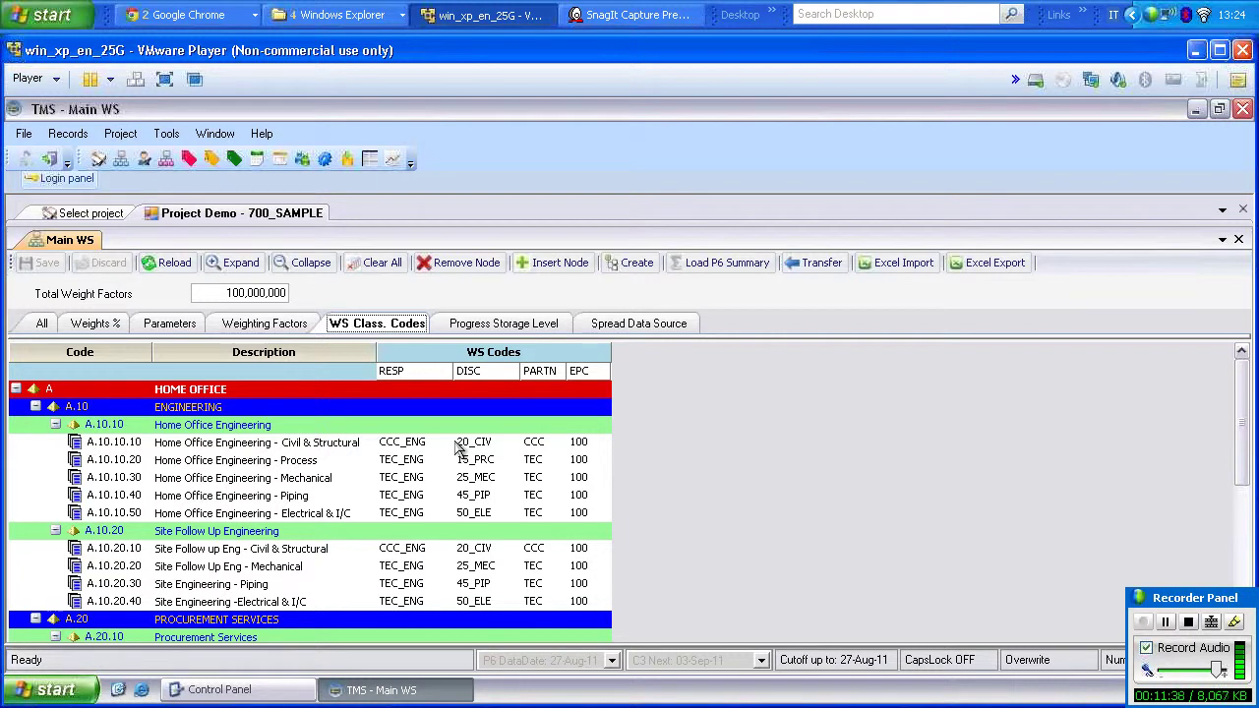
key(Num_Lock)
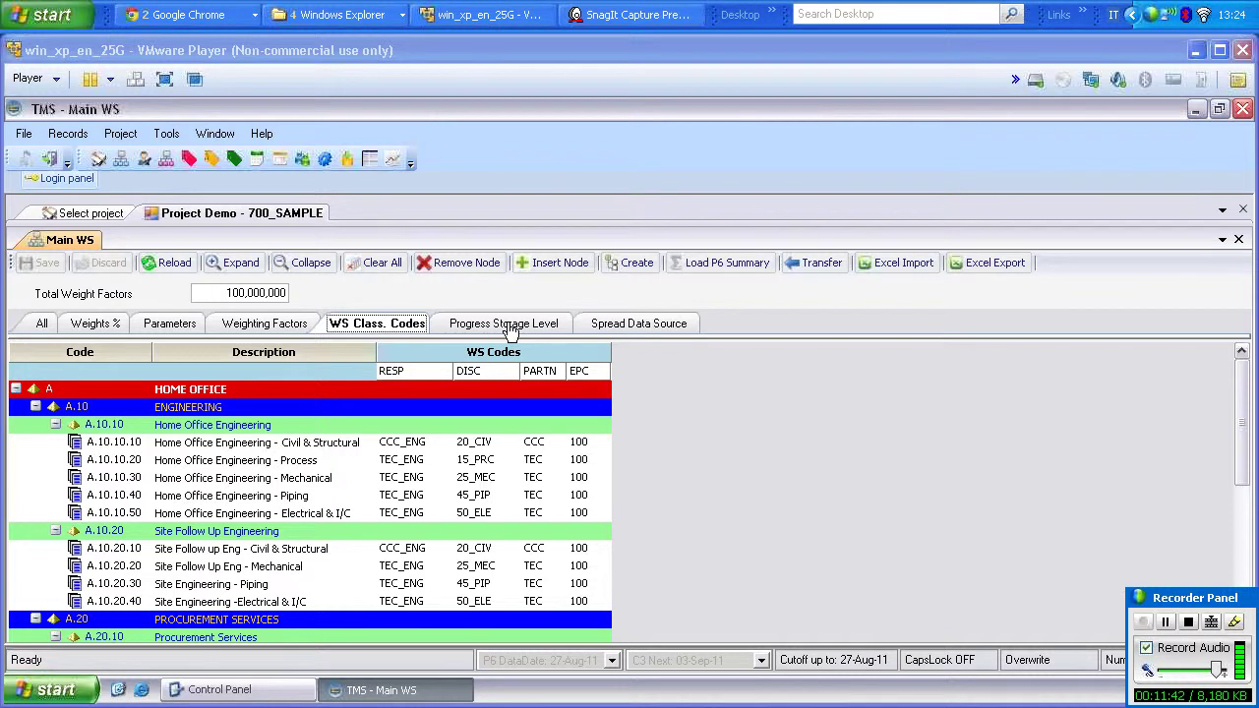
key(Num_Lock)
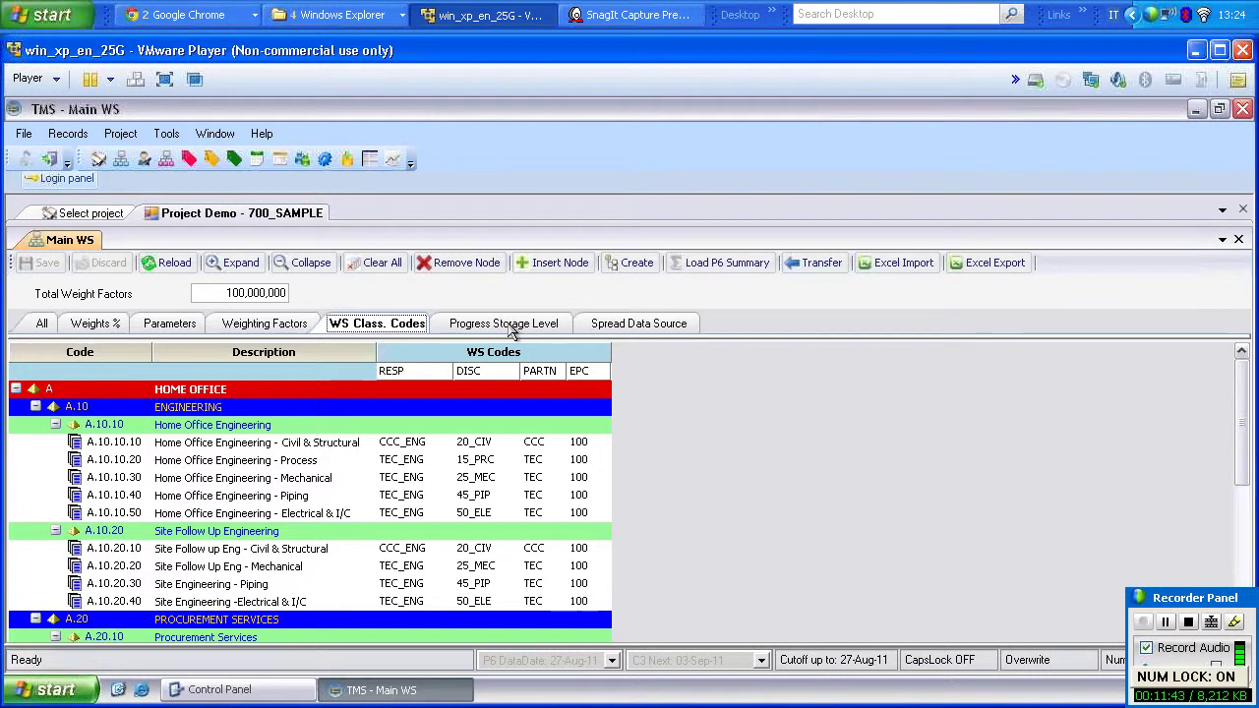
- Display the progress storage levels and show the storing level options for item A.10.10.10
click(509, 325)
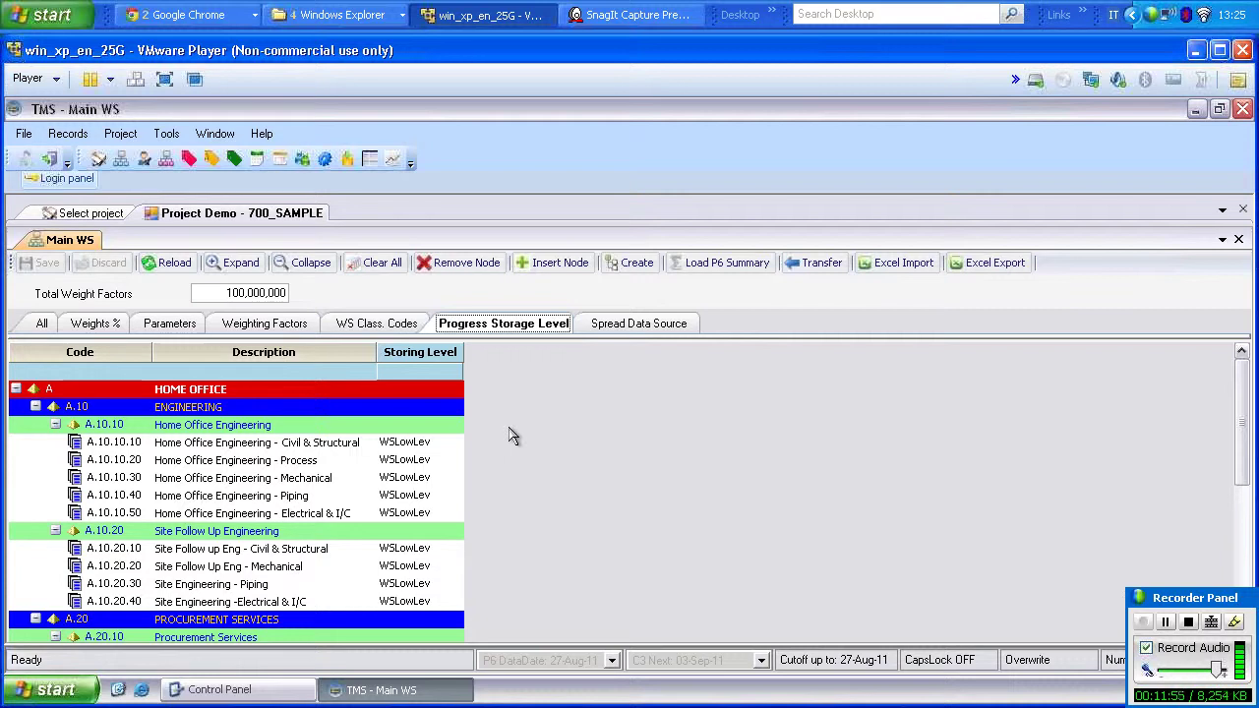
click(428, 447)
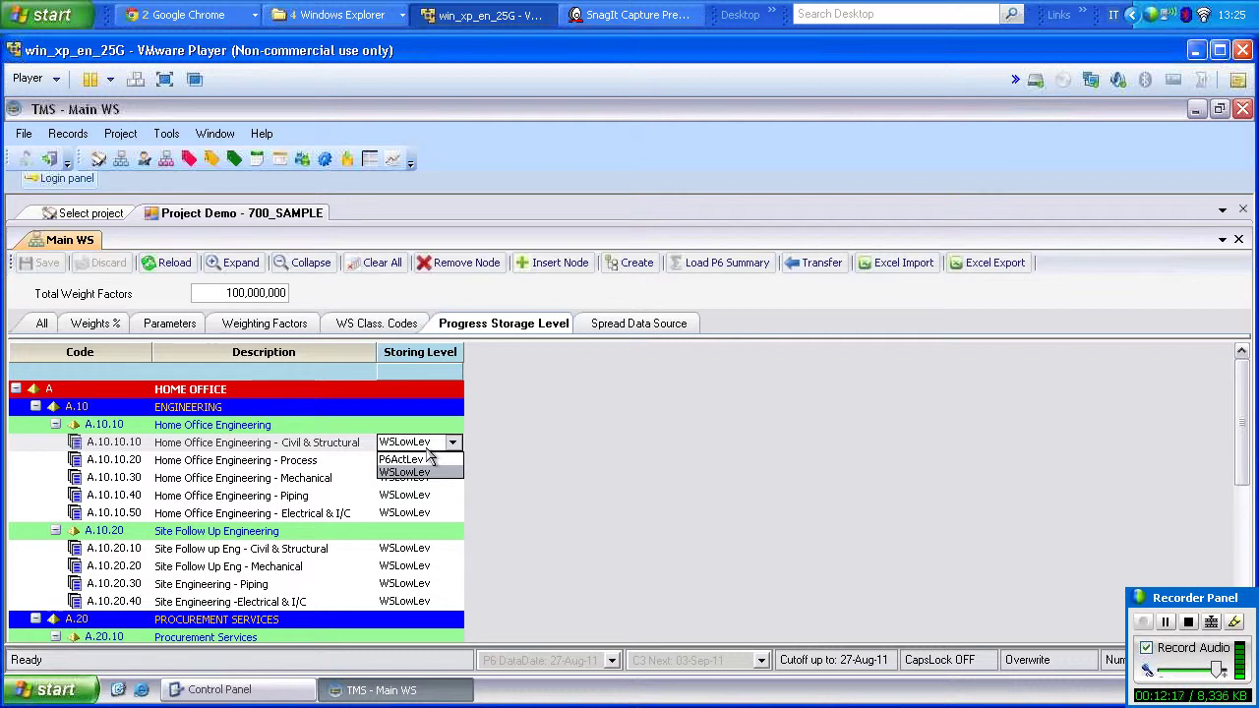
key(Num_Lock)
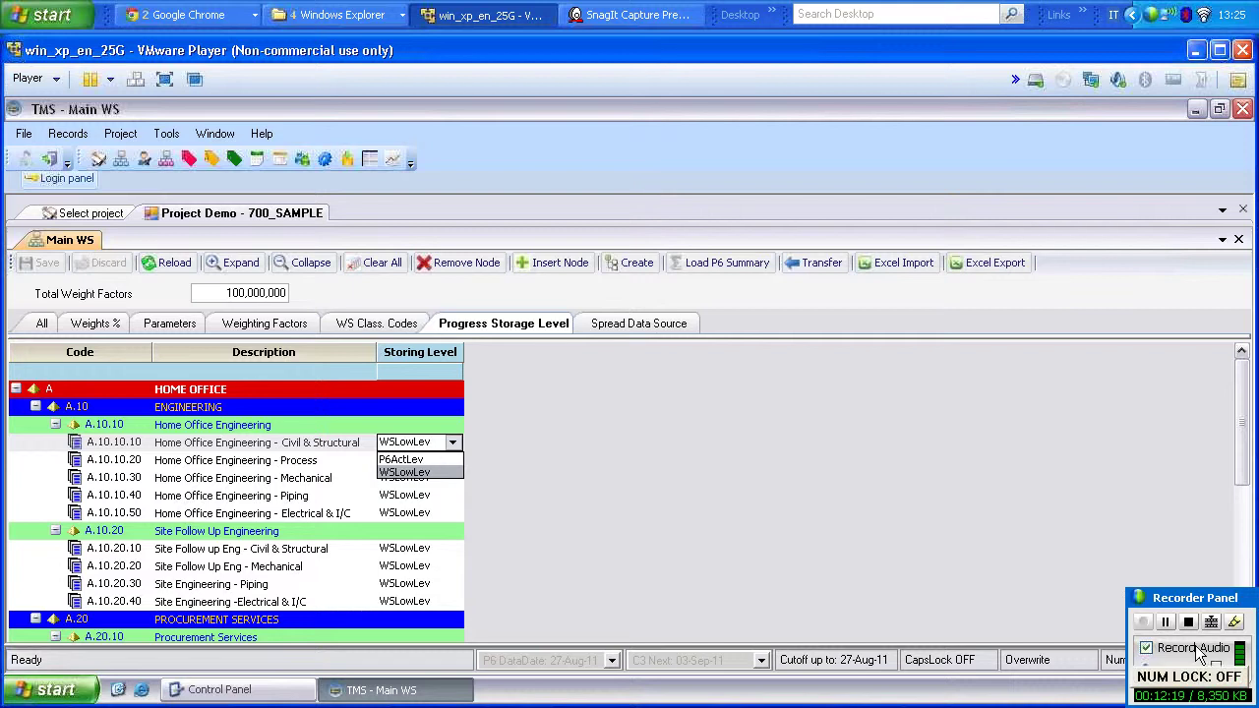
- Display the spread data sources and show the Actual source options for item A.10.10.10
click(639, 323)
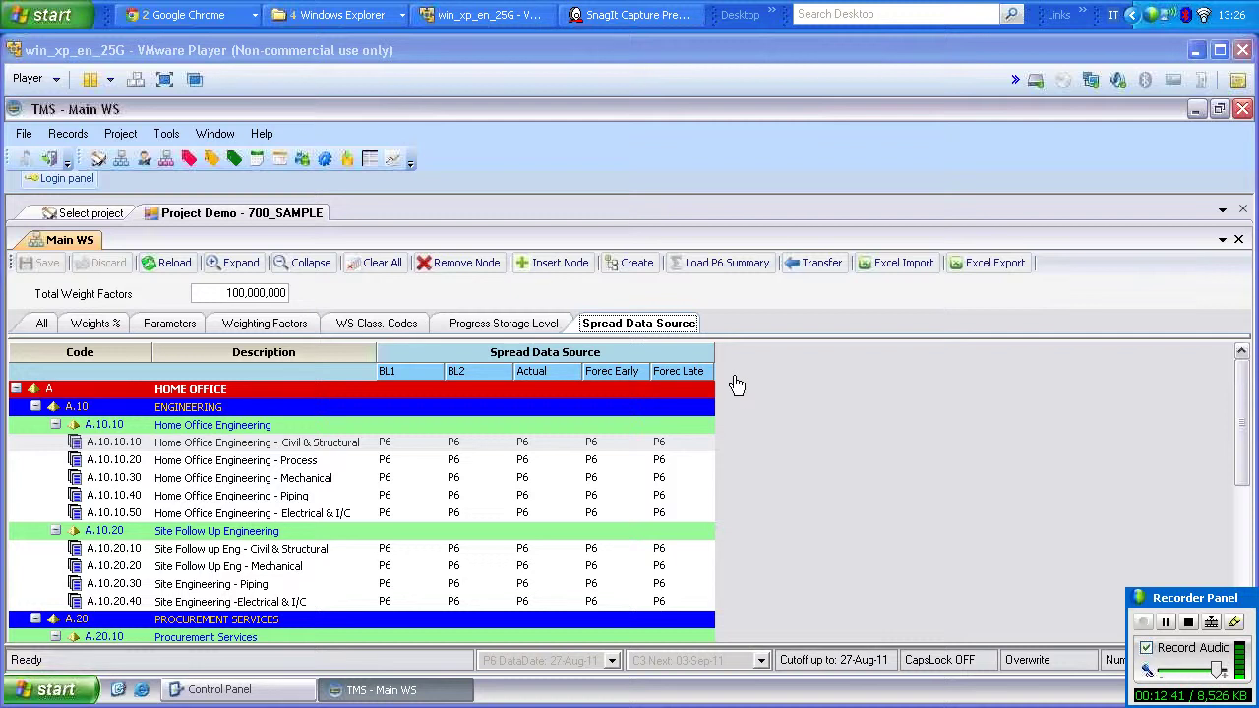
click(572, 445)
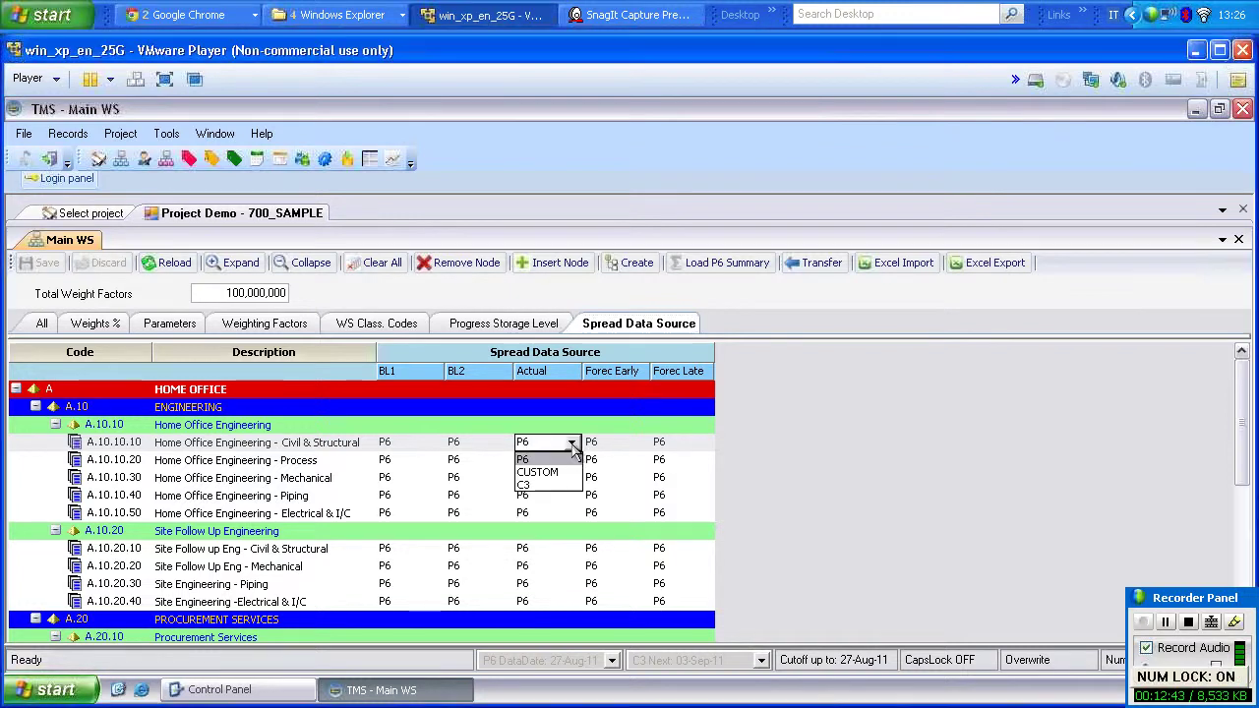